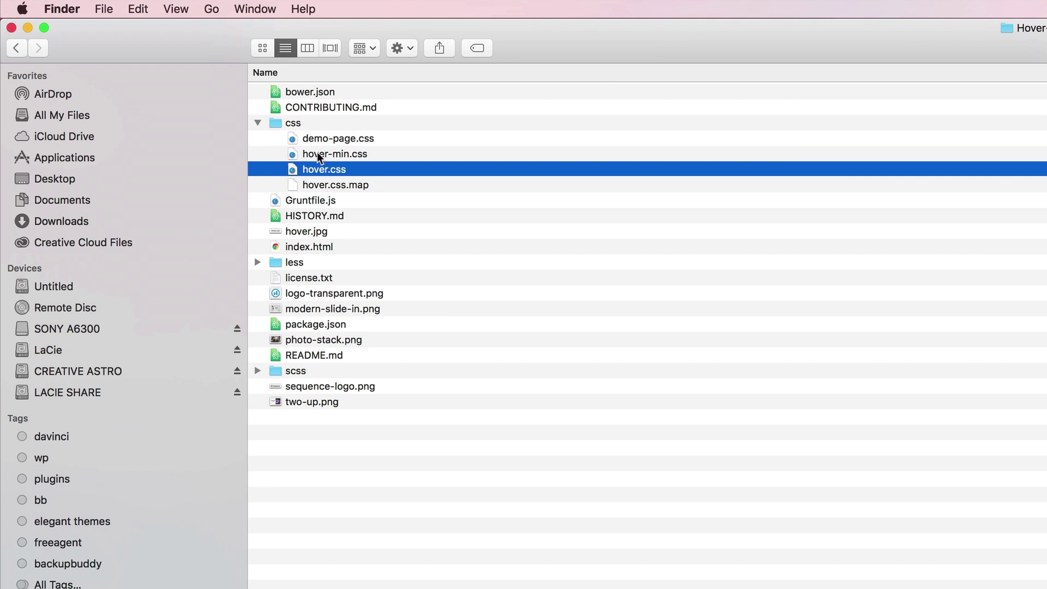
Select hover.css in the Finder css folder and open it in Atom with Cmd+O.
{"action": "left_click", "coordinate": [258, 123]}
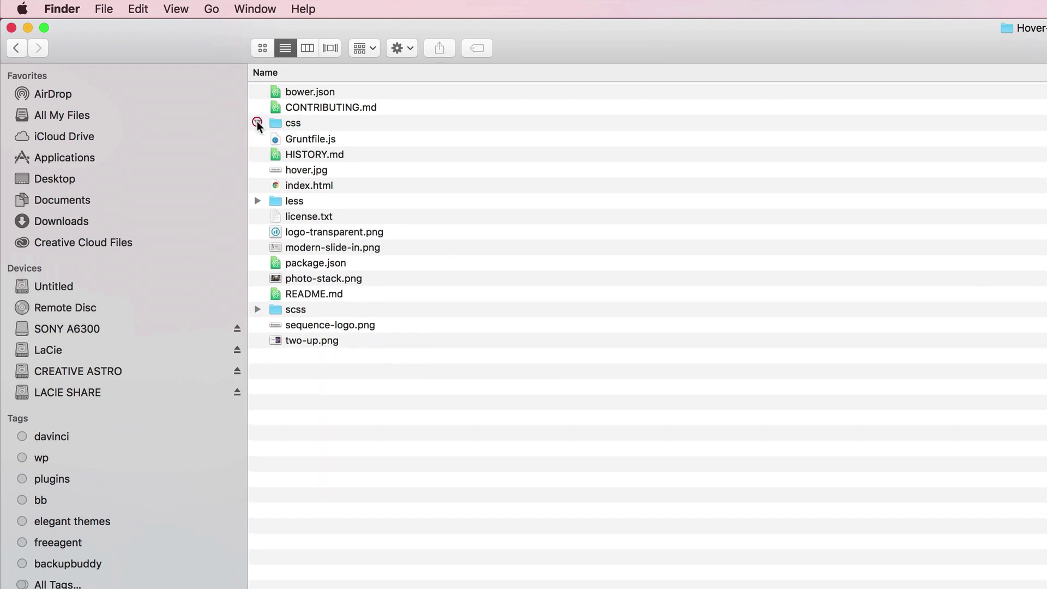
{"action": "left_click", "coordinate": [257, 122]}
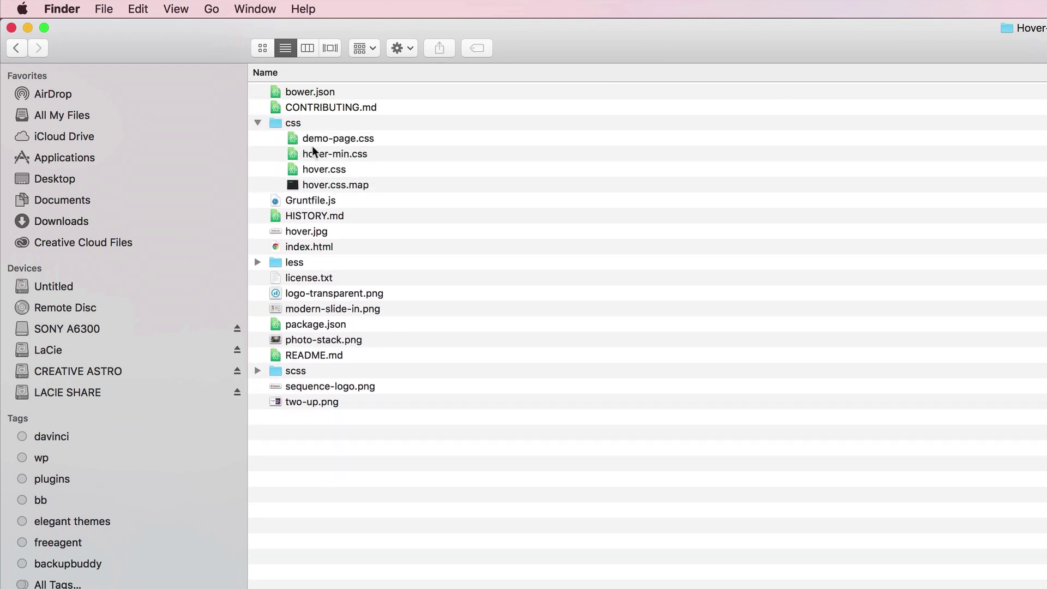
{"action": "left_click", "coordinate": [356, 172]}
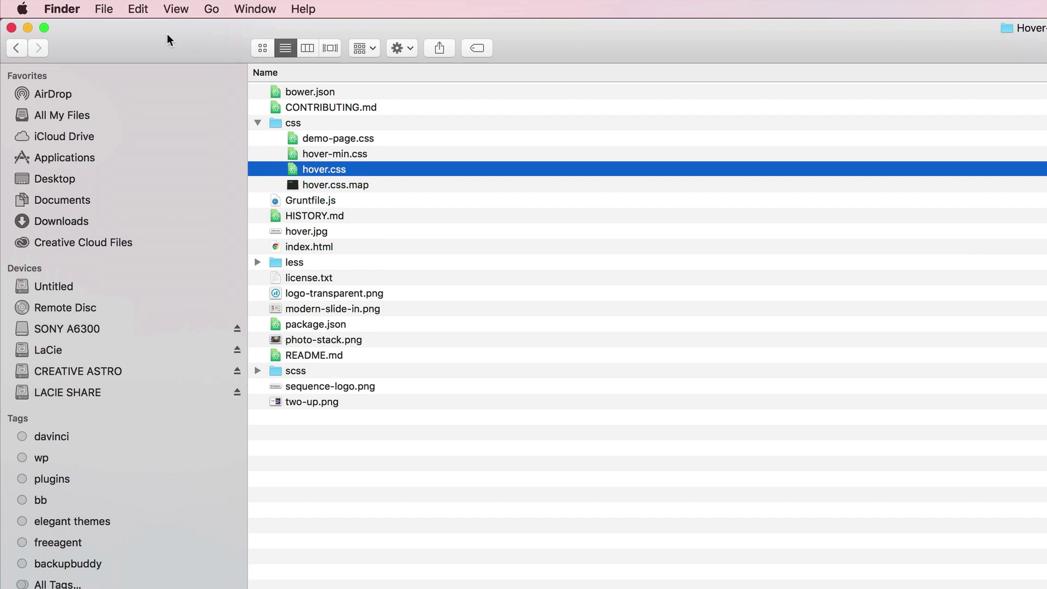
{"action": "key", "text": "super+o"}
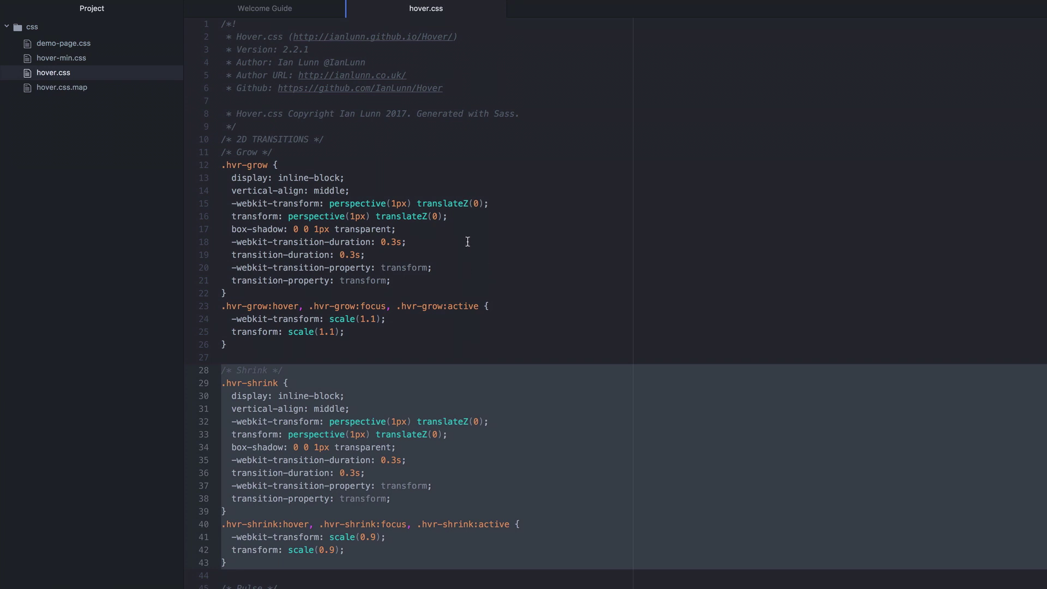
Select the Grow rule block, then lines 28–43 holding the .hvr-shrink rules.
{"action": "left_click_drag", "start_coordinate": [222, 152], "coordinate": [312, 347]}
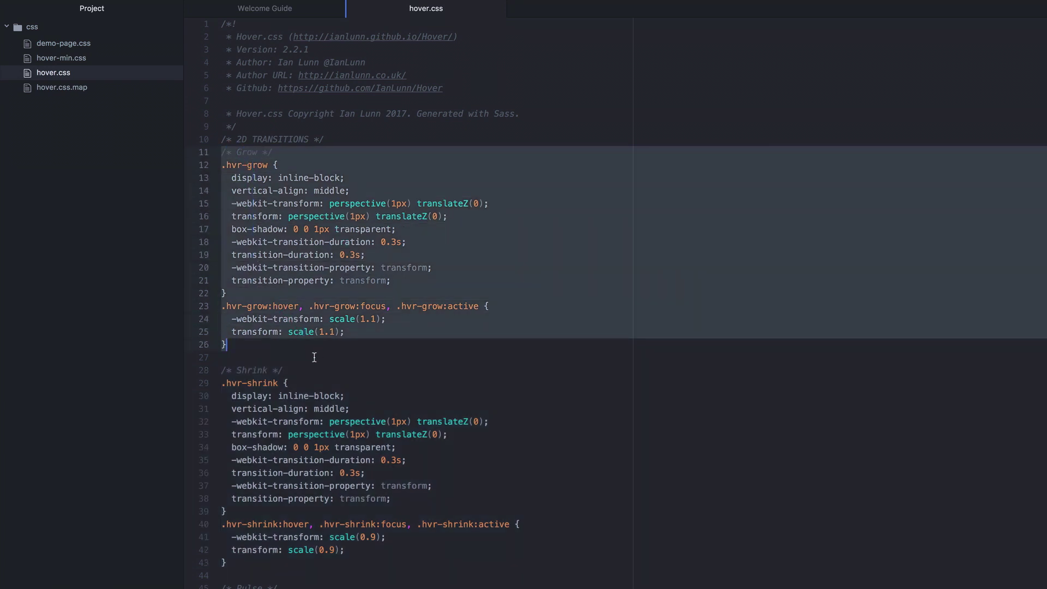
{"action": "left_click_drag", "start_coordinate": [222, 370], "coordinate": [292, 560]}
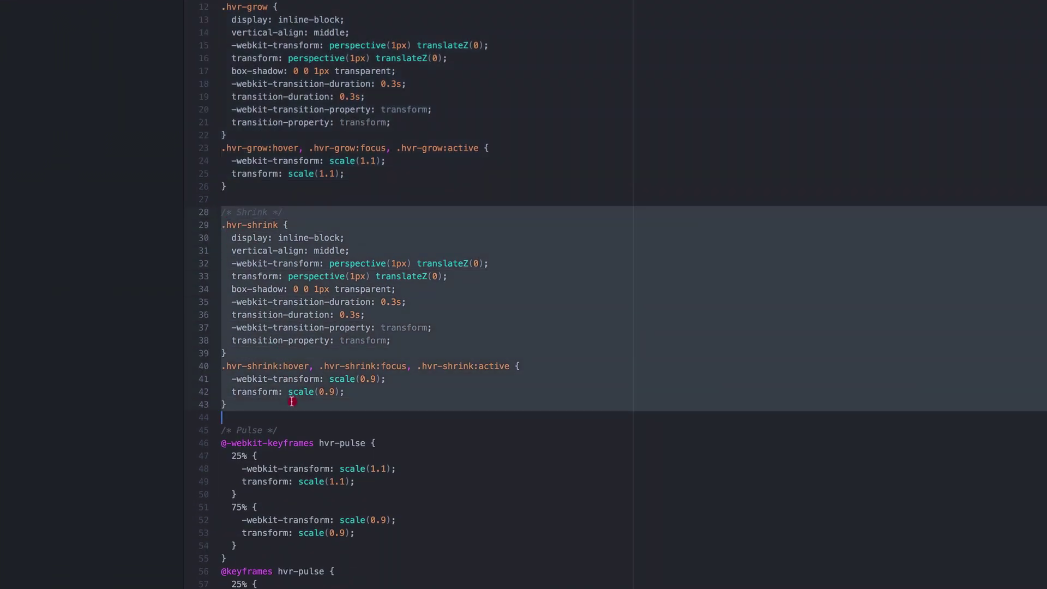
{"action": "scroll", "coordinate": [334, 464], "scroll_direction": "down", "scroll_amount": 3}
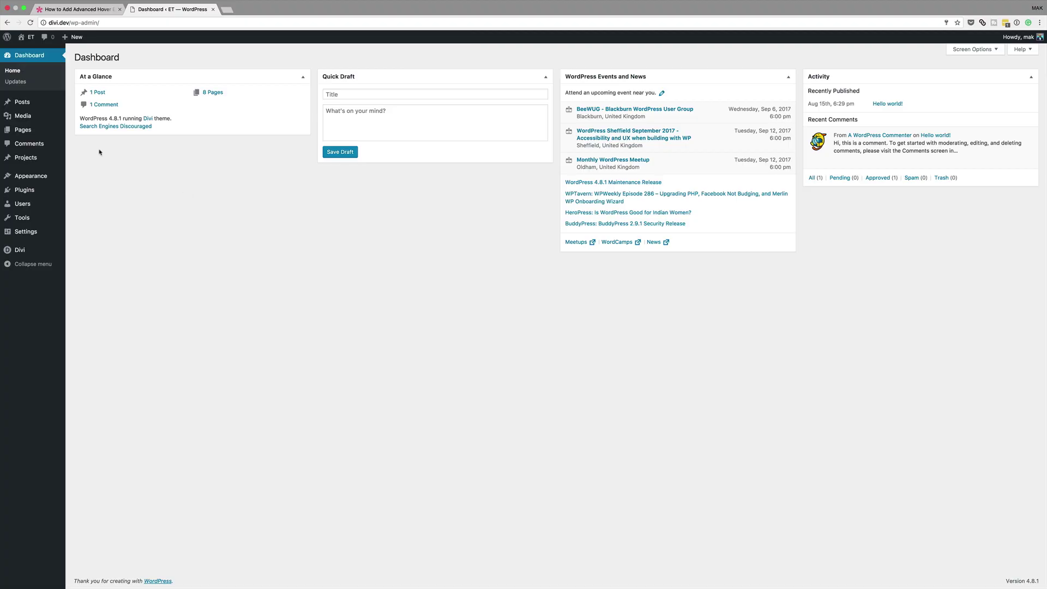
Add a new page titled 'hover css' and open it in the Divi Visual Builder.
{"action": "mouse_move", "coordinate": [34, 134]}
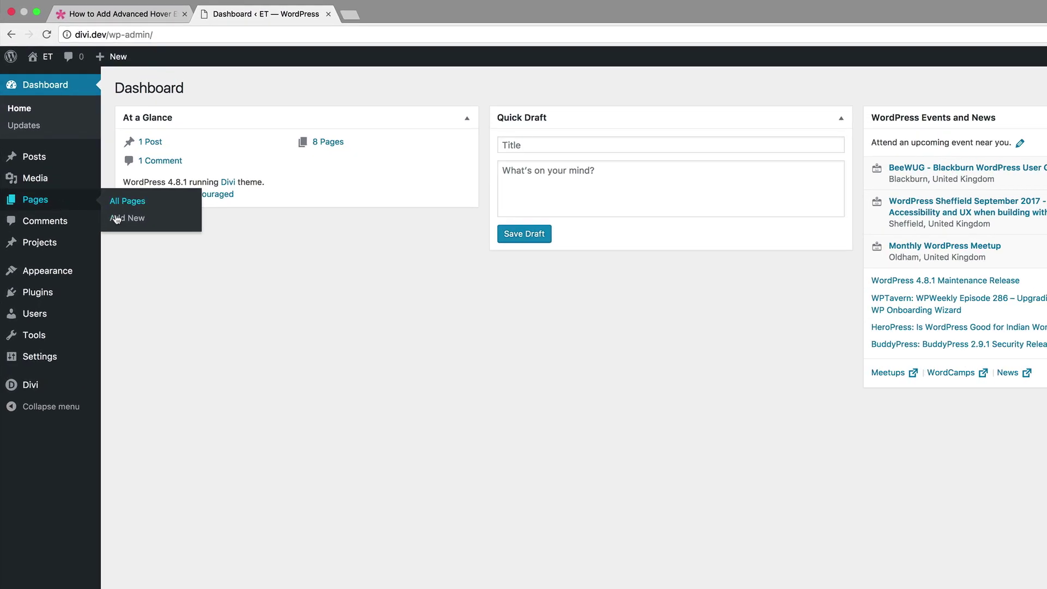
{"action": "left_click", "coordinate": [135, 222]}
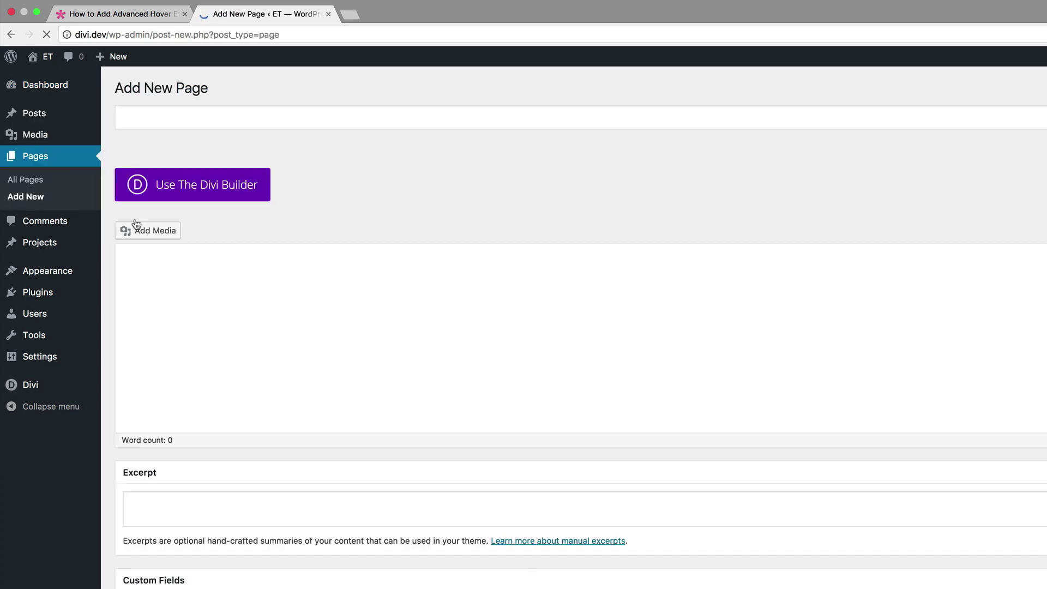
{"action": "left_click", "coordinate": [216, 116]}
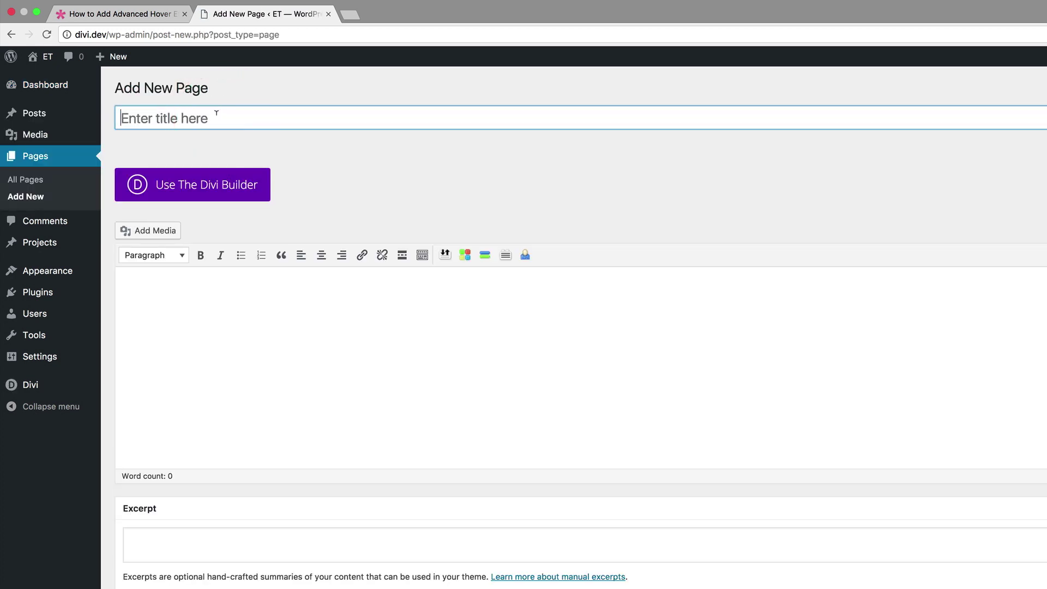
{"action": "type", "text": "ho"}
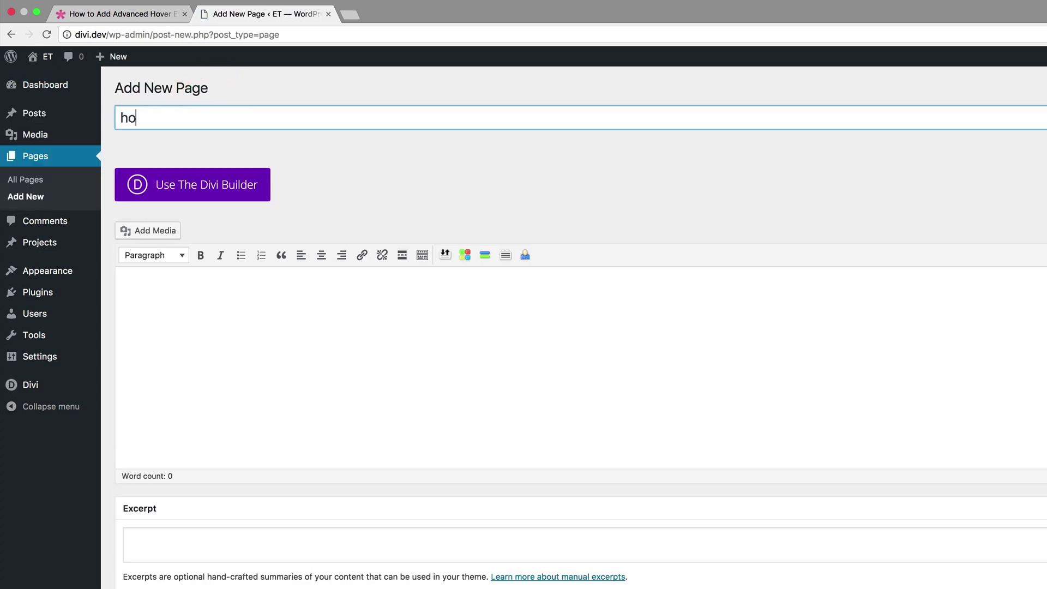
{"action": "type", "text": "ver css"}
{"action": "left_click", "coordinate": [203, 188]}
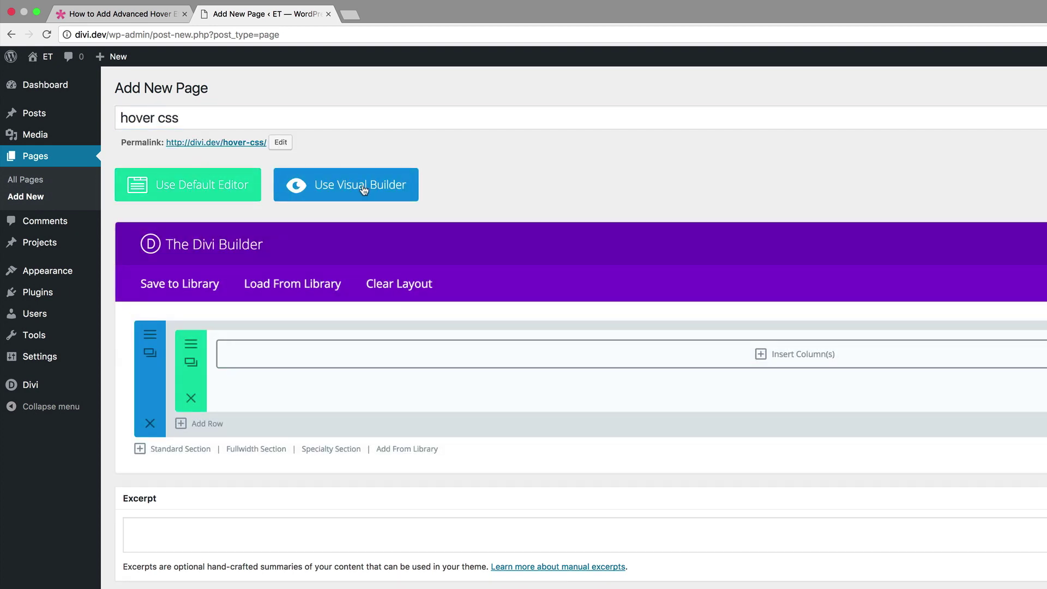
{"action": "left_click", "coordinate": [362, 187]}
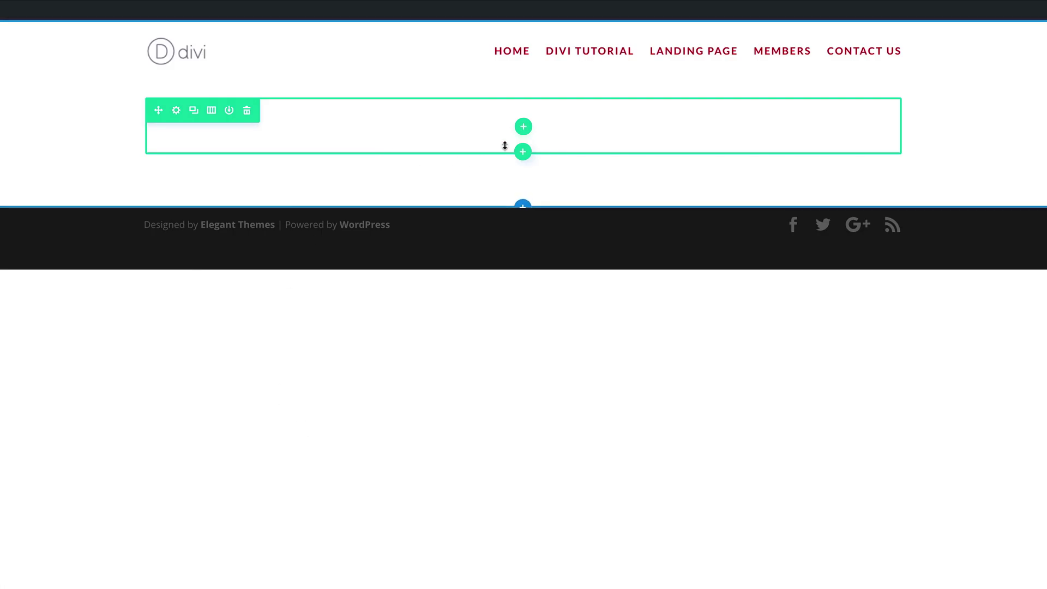
Give the section's row a three-column layout and open that row's settings.
{"action": "left_click", "coordinate": [524, 128]}
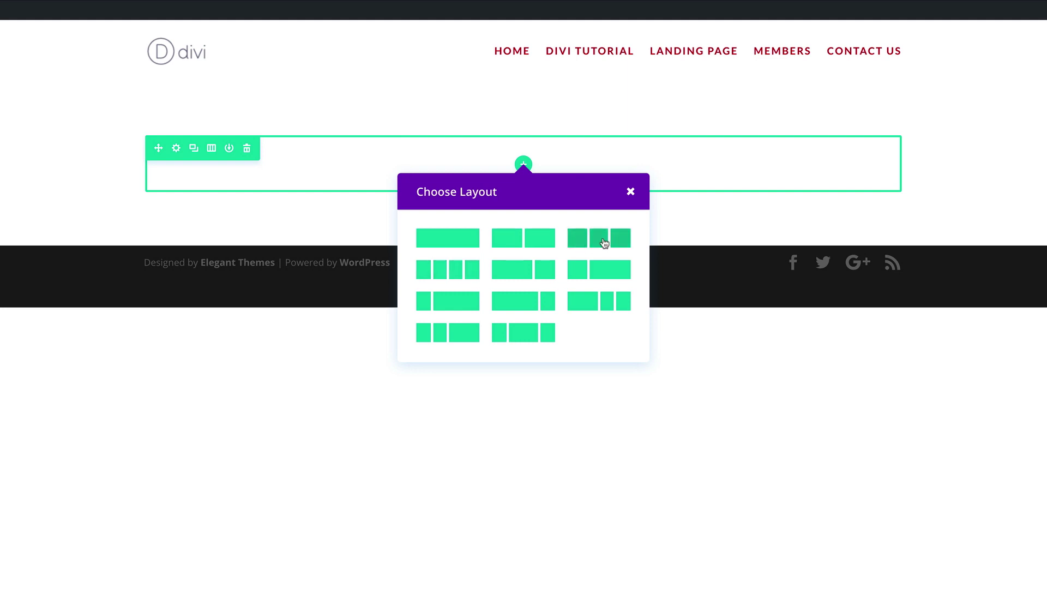
{"action": "left_click", "coordinate": [605, 242]}
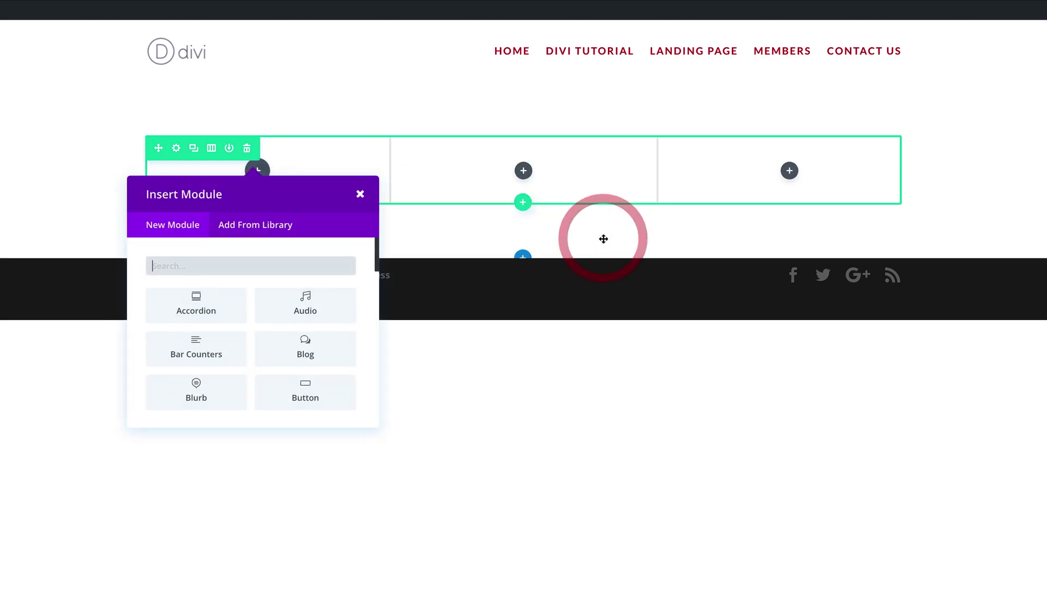
{"action": "left_click", "coordinate": [361, 195]}
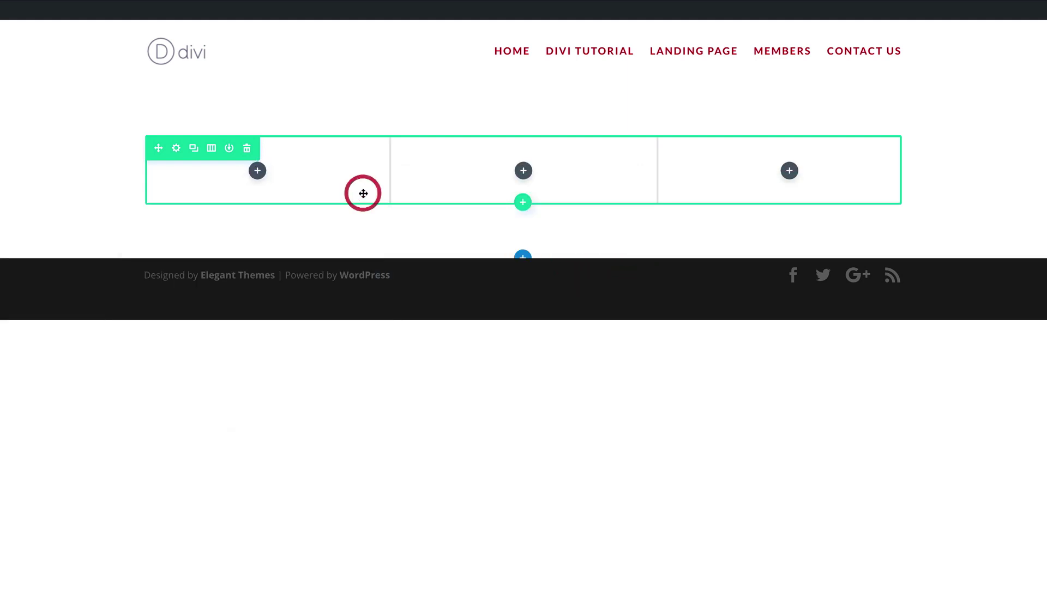
{"action": "left_click", "coordinate": [176, 148]}
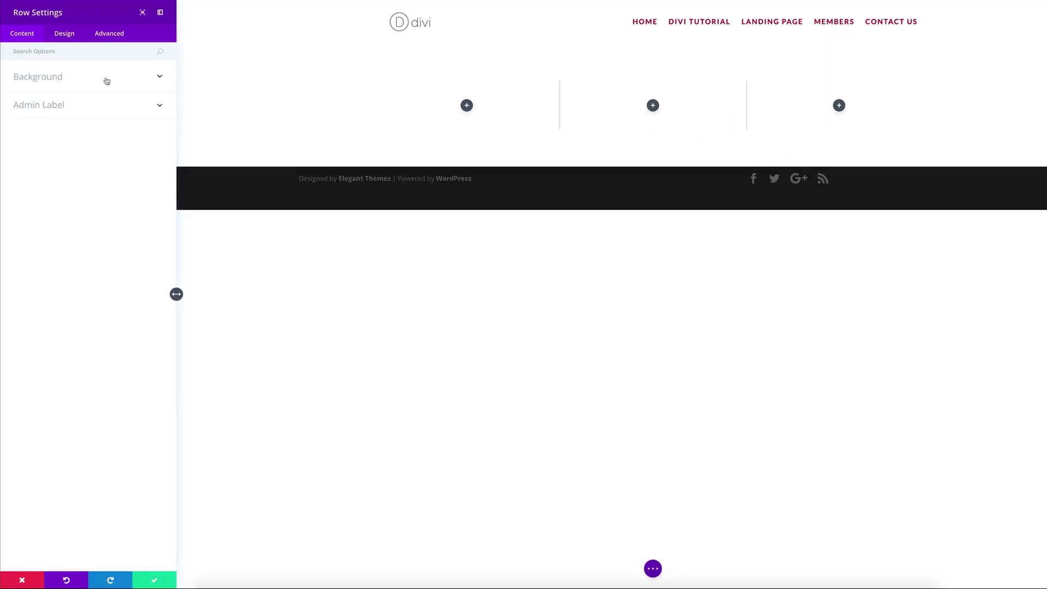
Make the row fullwidth and give Column 1 a 5% bottom padding.
{"action": "left_click", "coordinate": [64, 34]}
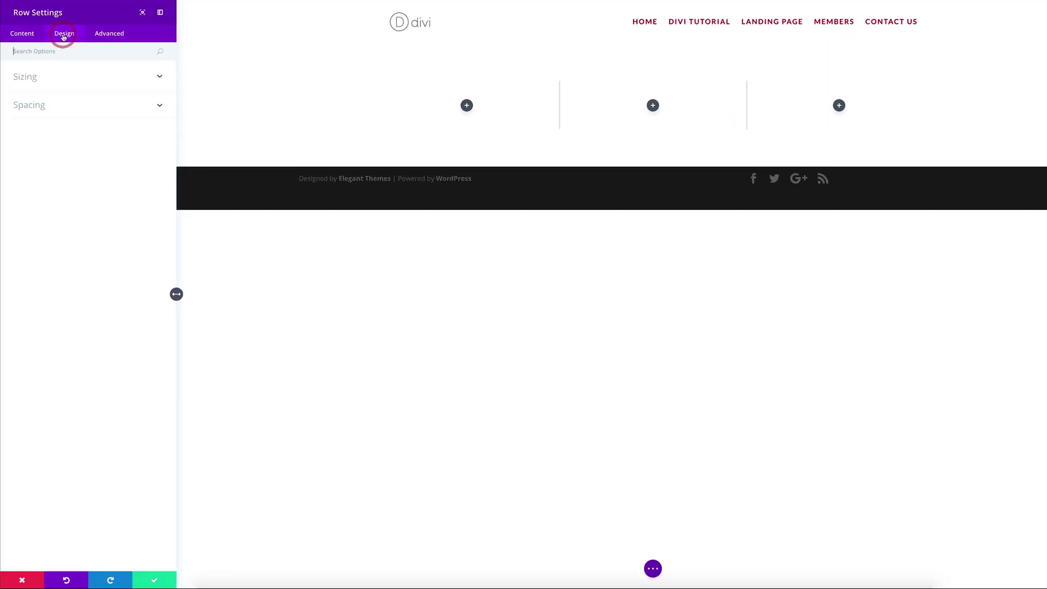
{"action": "left_click", "coordinate": [36, 78]}
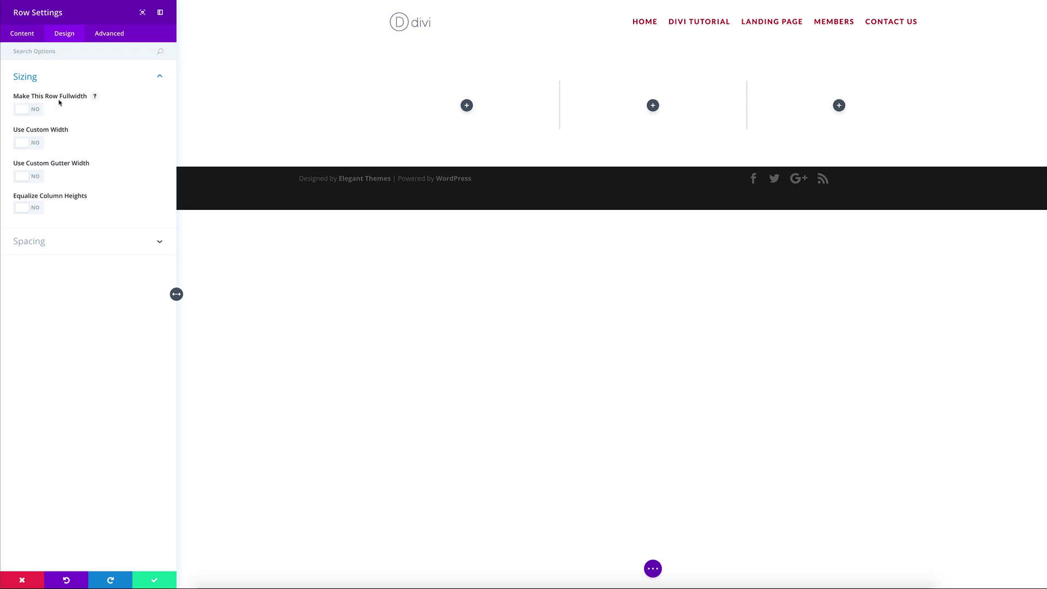
{"action": "left_click", "coordinate": [35, 109]}
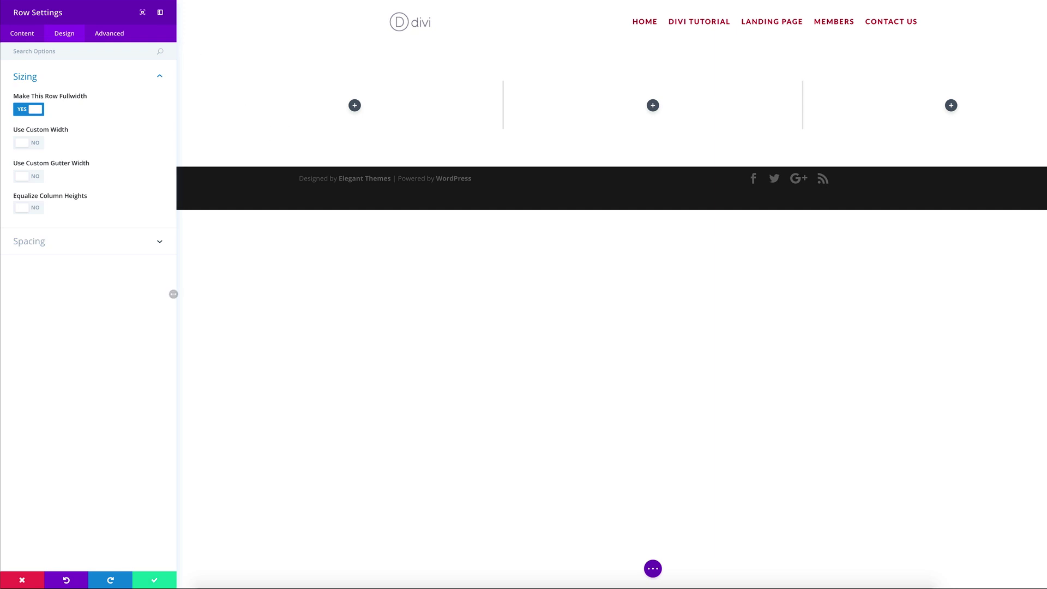
{"action": "left_click", "coordinate": [42, 247]}
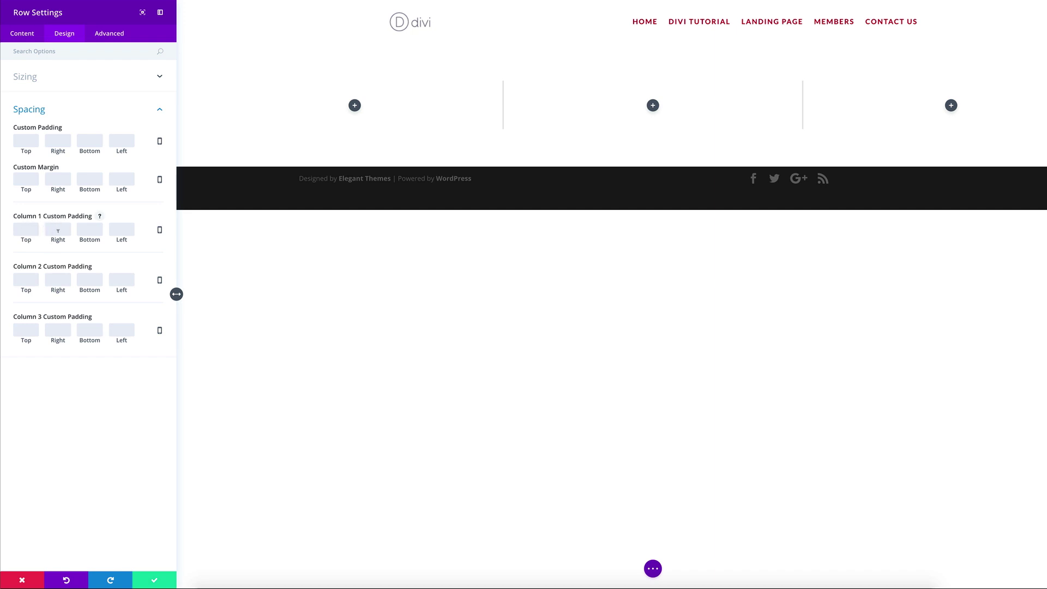
{"action": "left_click", "coordinate": [96, 230]}
{"action": "type", "text": "5%"}
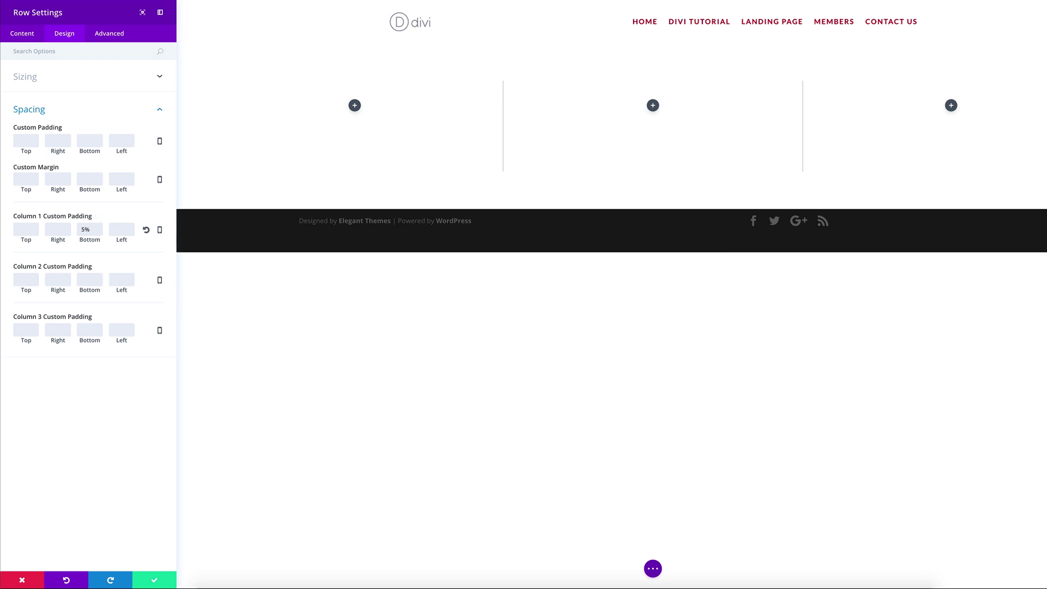
Paste box-shadow and border-radius CSS into Column 1's Main Element and save the row.
{"action": "left_click", "coordinate": [110, 37]}
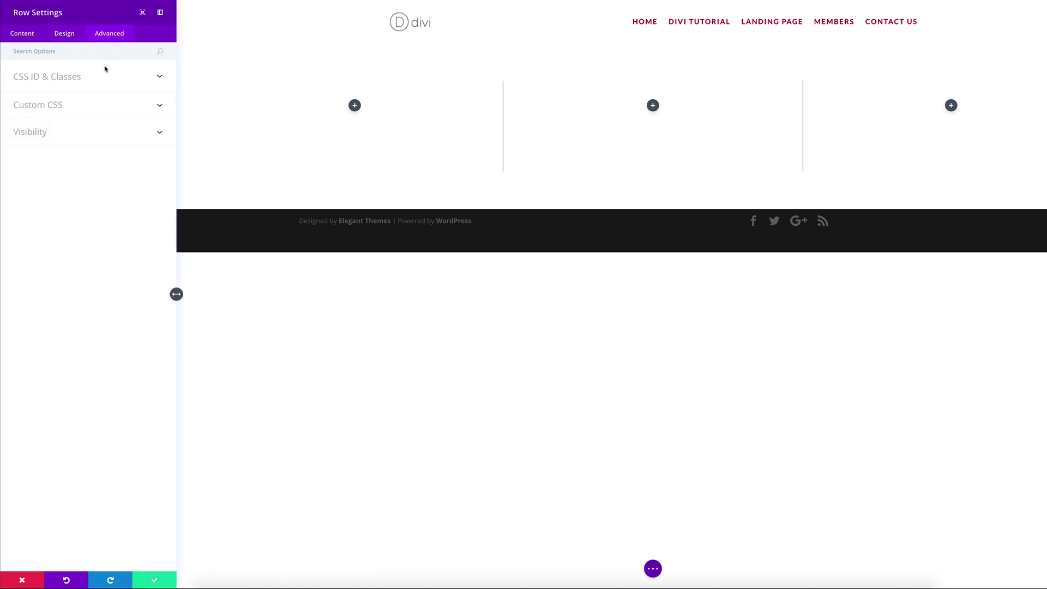
{"action": "left_click", "coordinate": [55, 109]}
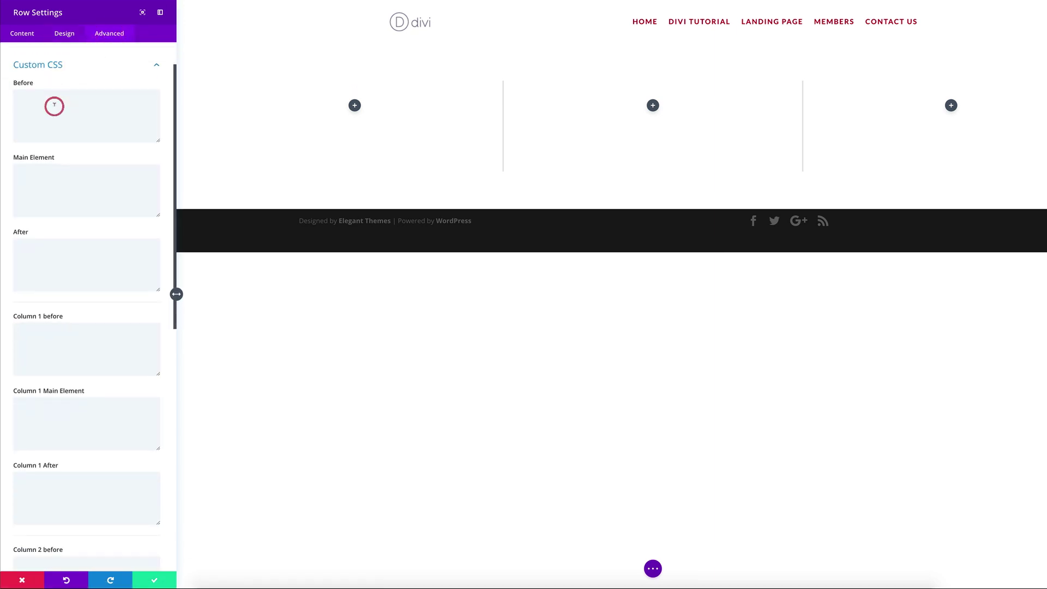
{"action": "scroll", "coordinate": [97, 282], "scroll_direction": "down", "scroll_amount": 2}
{"action": "scroll", "coordinate": [98, 284], "scroll_direction": "down", "scroll_amount": 1}
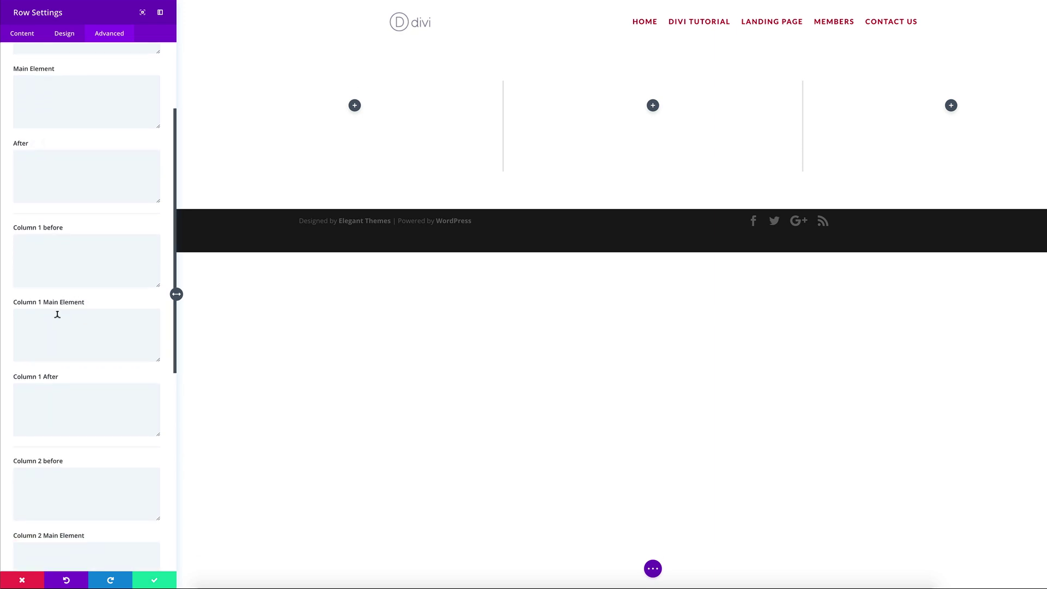
{"action": "left_click", "coordinate": [53, 312]}
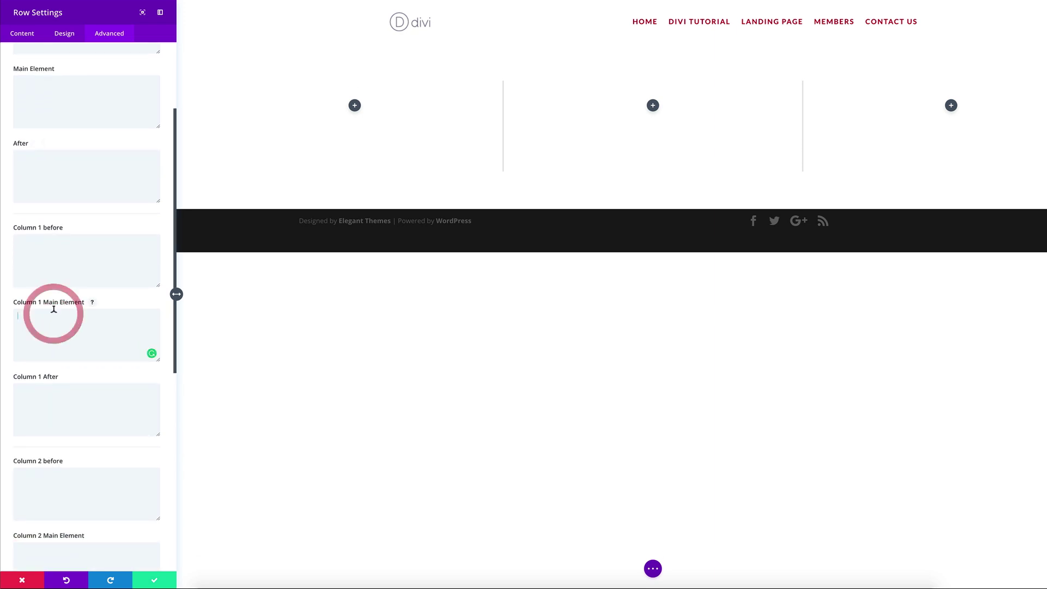
{"action": "type", "text": "-webkit-box-shadow: 0 19px 38px rgba(0,0,0,0.15), 0 15px 12px rgba(0,0,0,0.10); -moz-box-shadow: 0 19px 38px rgba(0,0,0,0.15), 0 15px 12px rgba(0,0,0,0.10); box-shadow: 0 19px 38px rgba(0,0,0,0.15), 0 15px 12px rgba(0,0,0,0.10); border-radius: 6px;"}
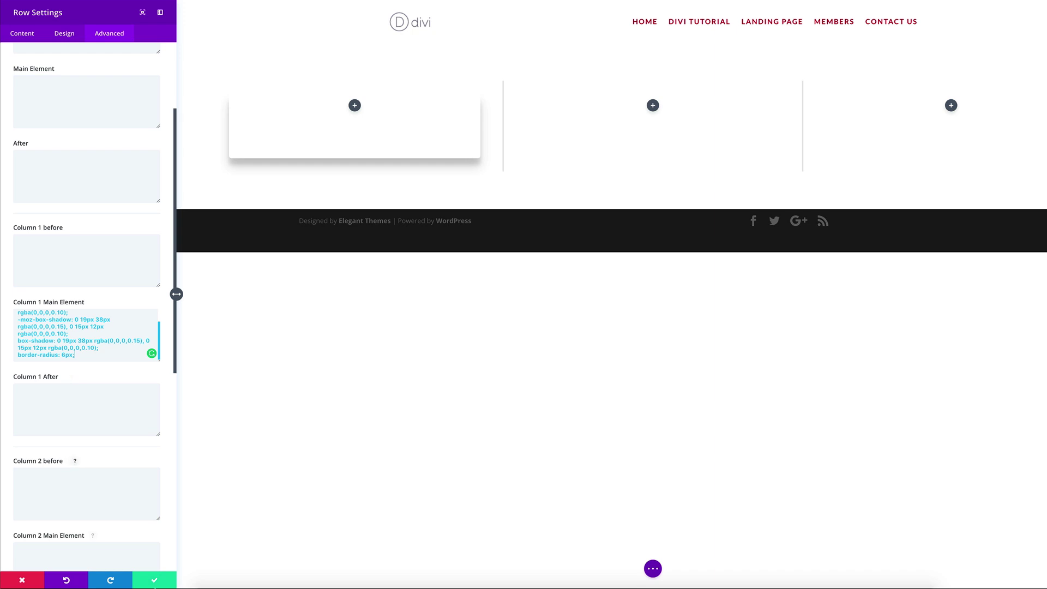
{"action": "left_click", "coordinate": [155, 580]}
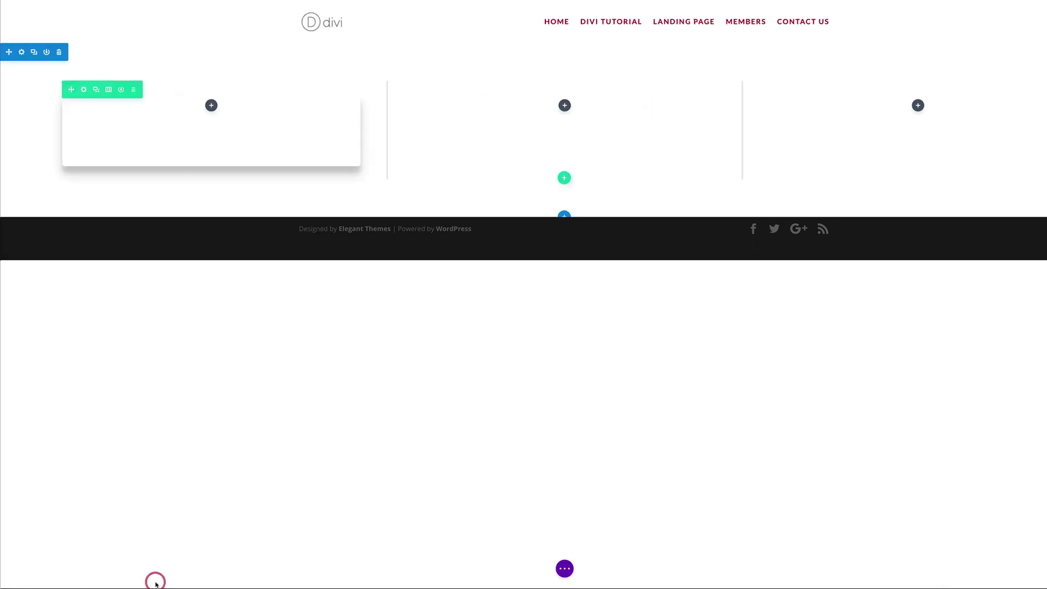
Insert an Image module into the first column, found by searching 'imag'.
{"action": "left_click", "coordinate": [211, 106]}
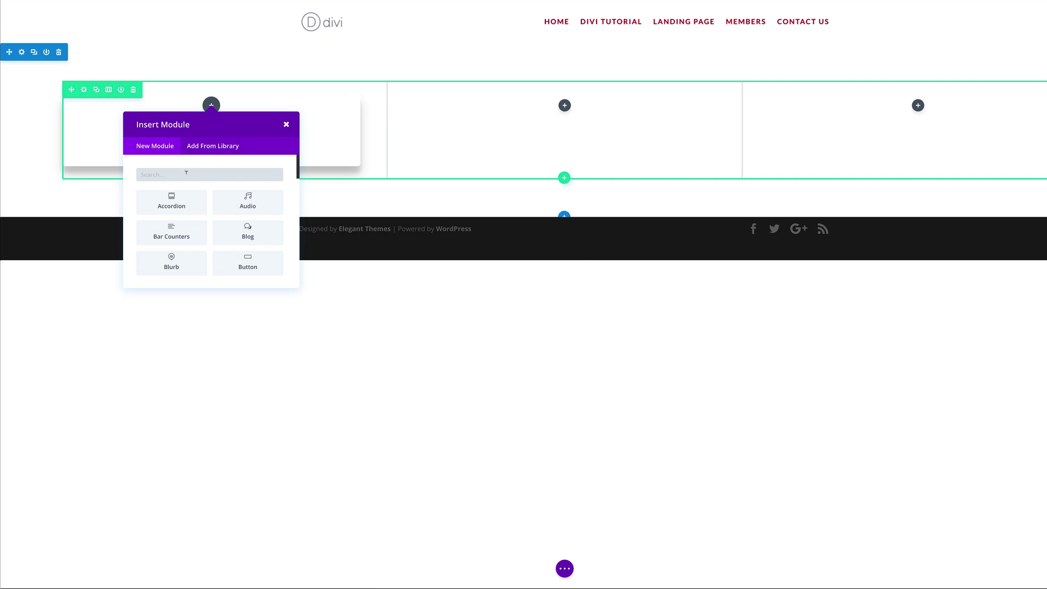
{"action": "type", "text": "imag"}
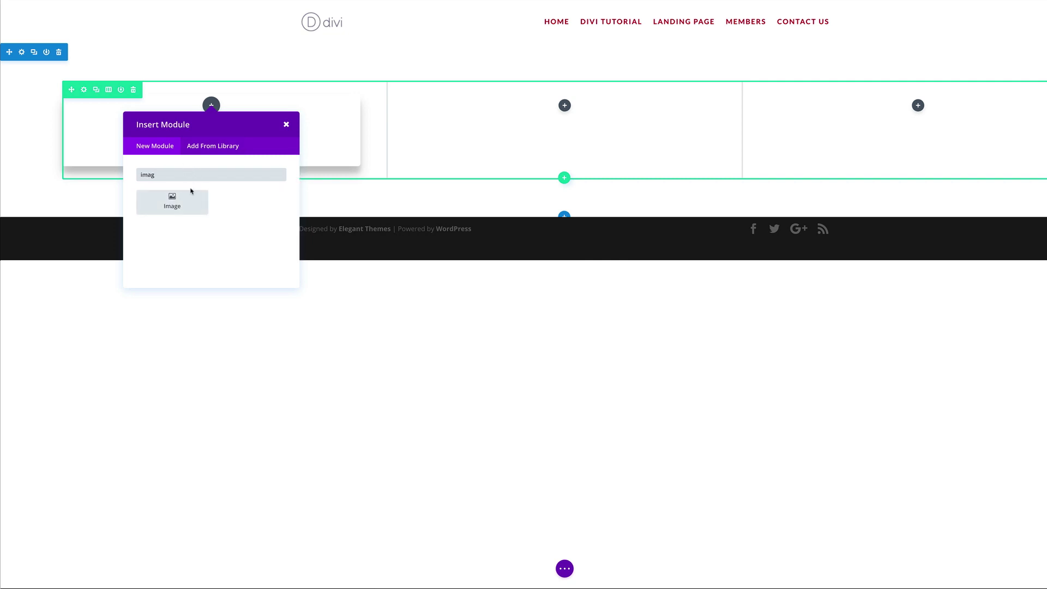
{"action": "left_click", "coordinate": [173, 201]}
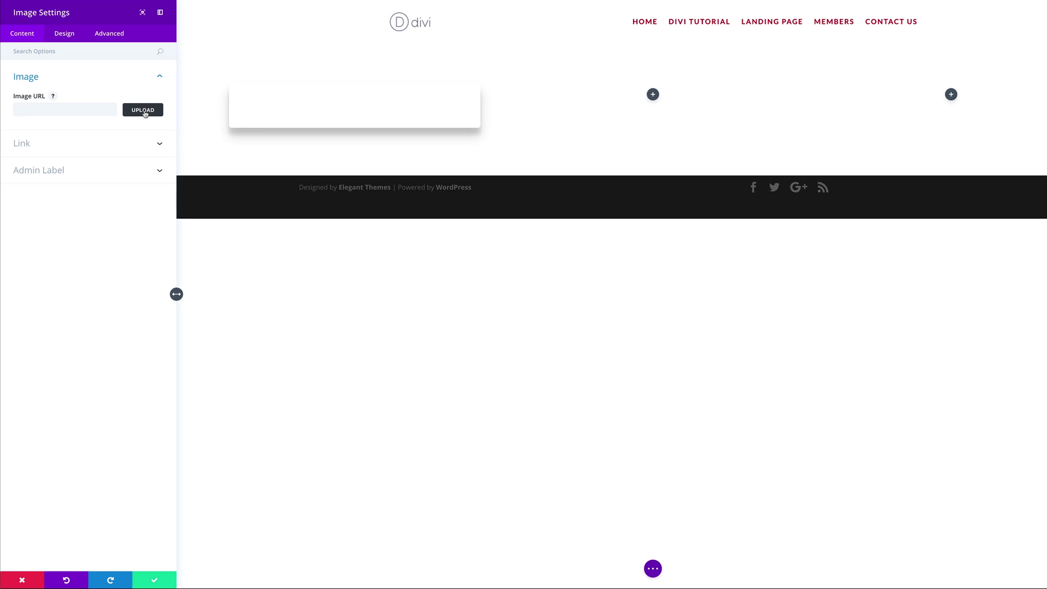
Upload blurb1.jpg from Downloads into the Image module and save the module.
{"action": "left_click", "coordinate": [147, 112]}
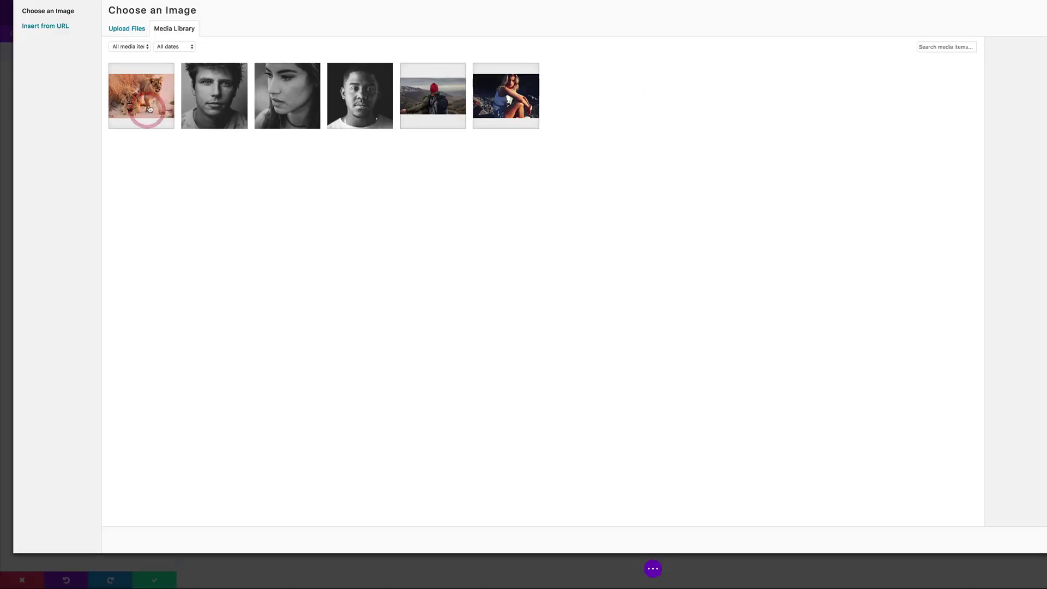
{"action": "left_click", "coordinate": [129, 30]}
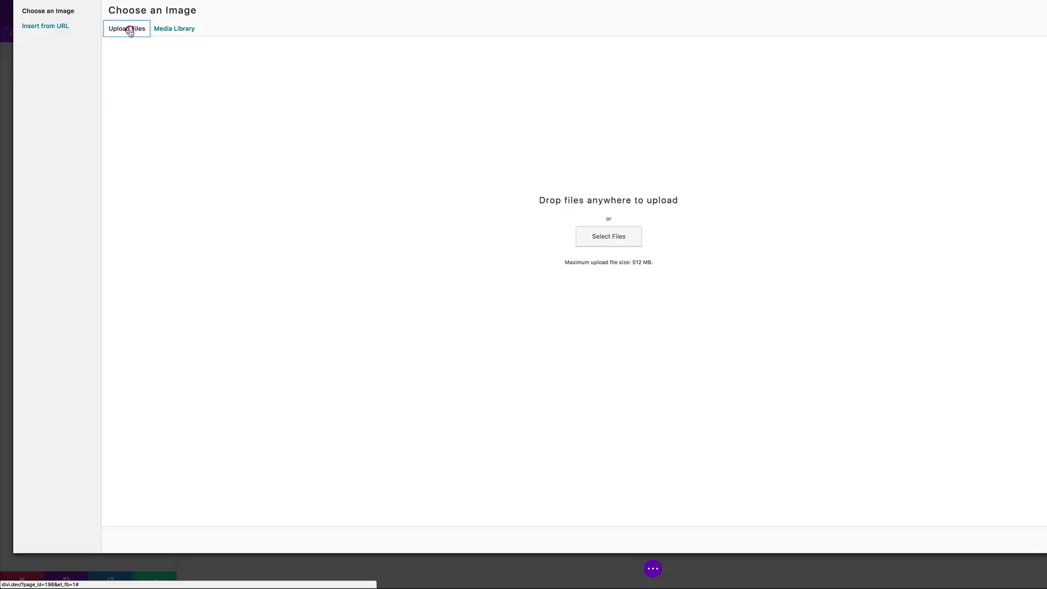
{"action": "left_click", "coordinate": [615, 235]}
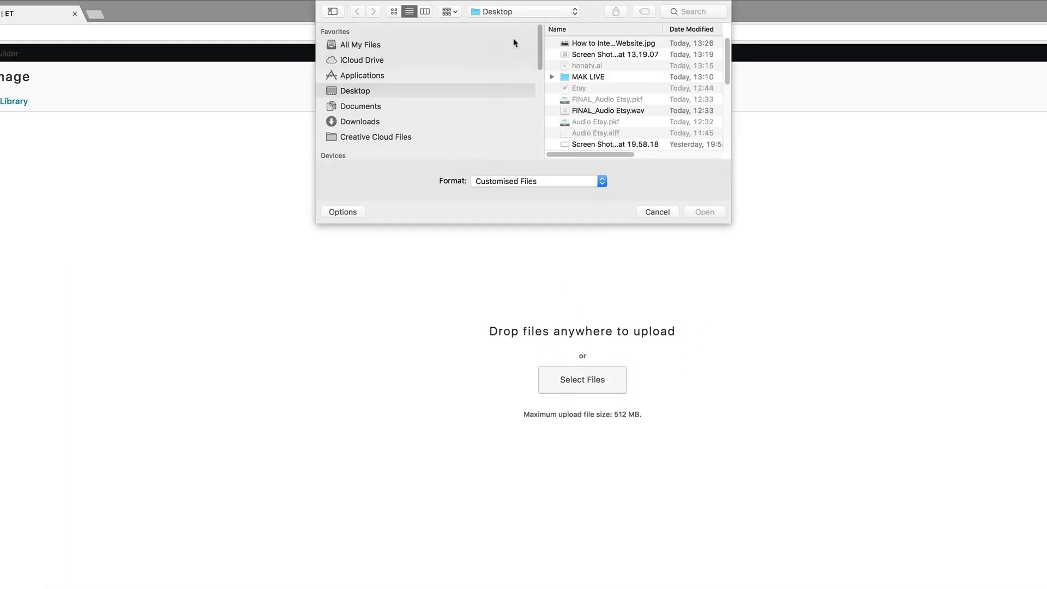
{"action": "left_click", "coordinate": [371, 122]}
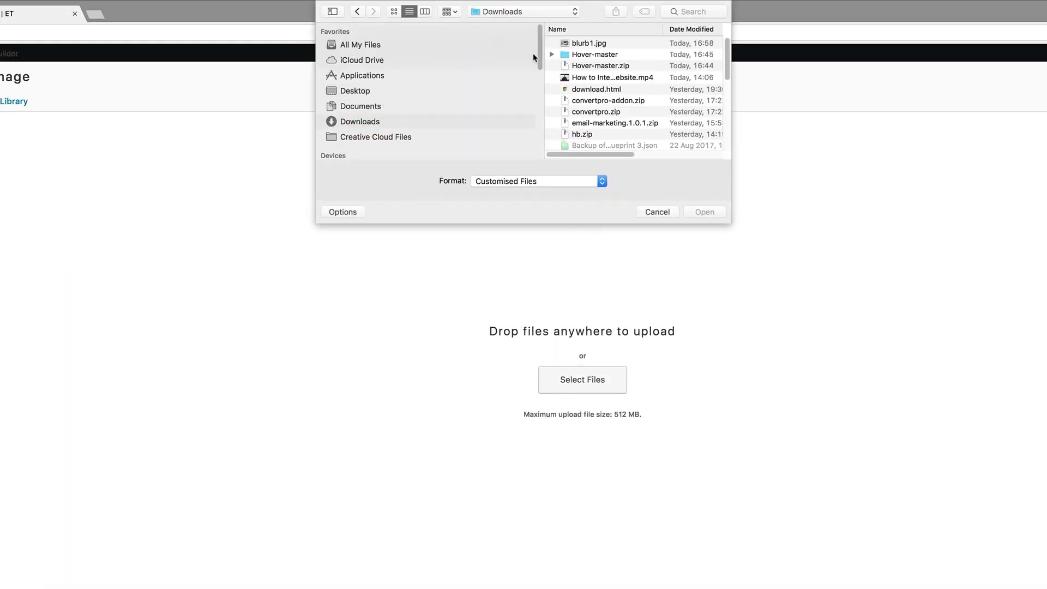
{"action": "double_click", "coordinate": [599, 44]}
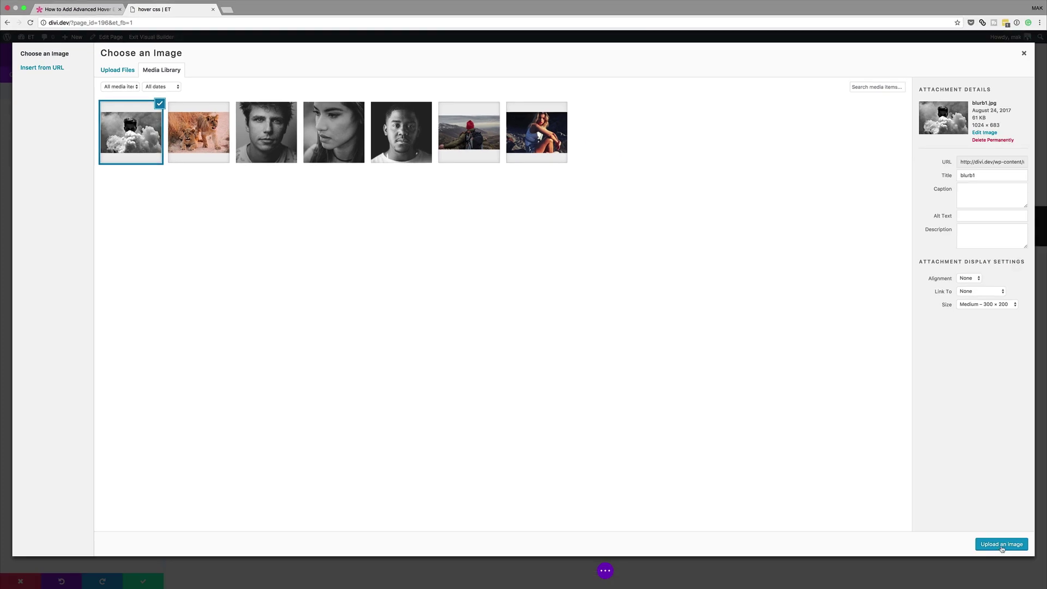
{"action": "left_click", "coordinate": [1002, 544]}
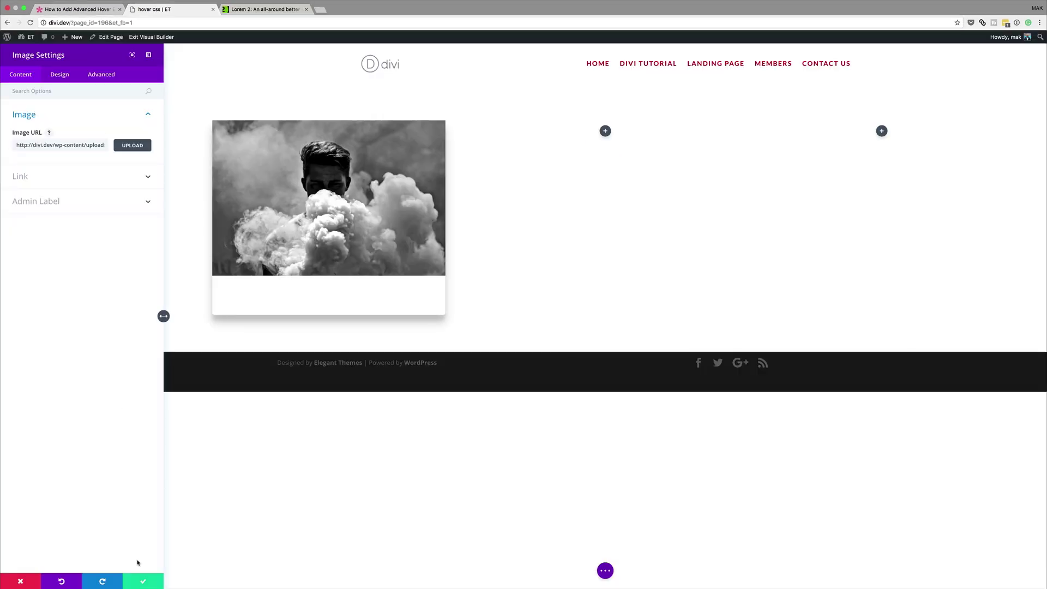
{"action": "left_click", "coordinate": [144, 581]}
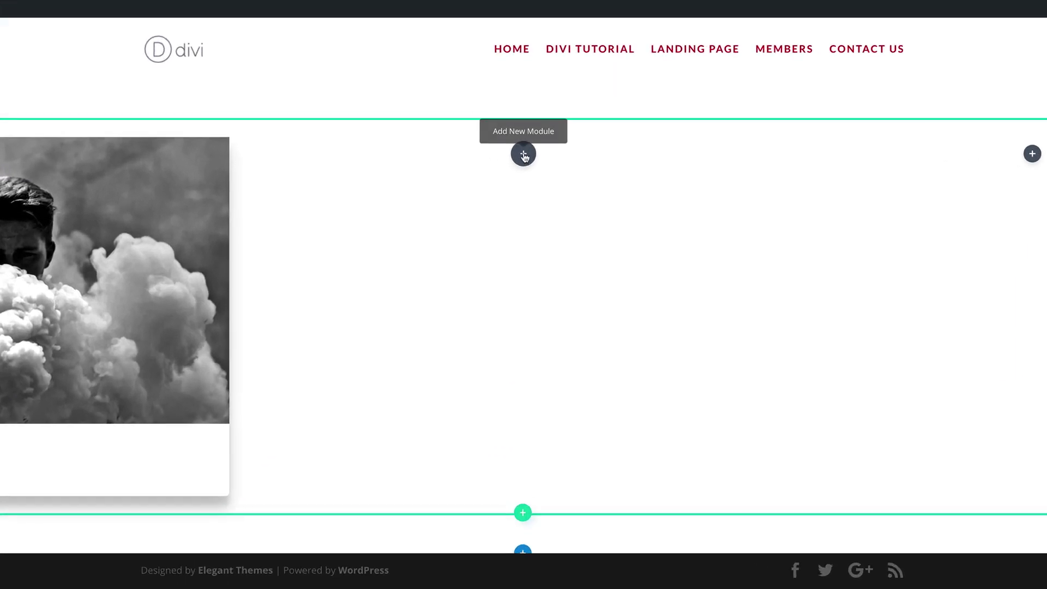
Add a Blurb to column two titled 'Lorem ipsum dolor sit amet' with lorem ipsum text.
{"action": "left_click", "coordinate": [523, 132]}
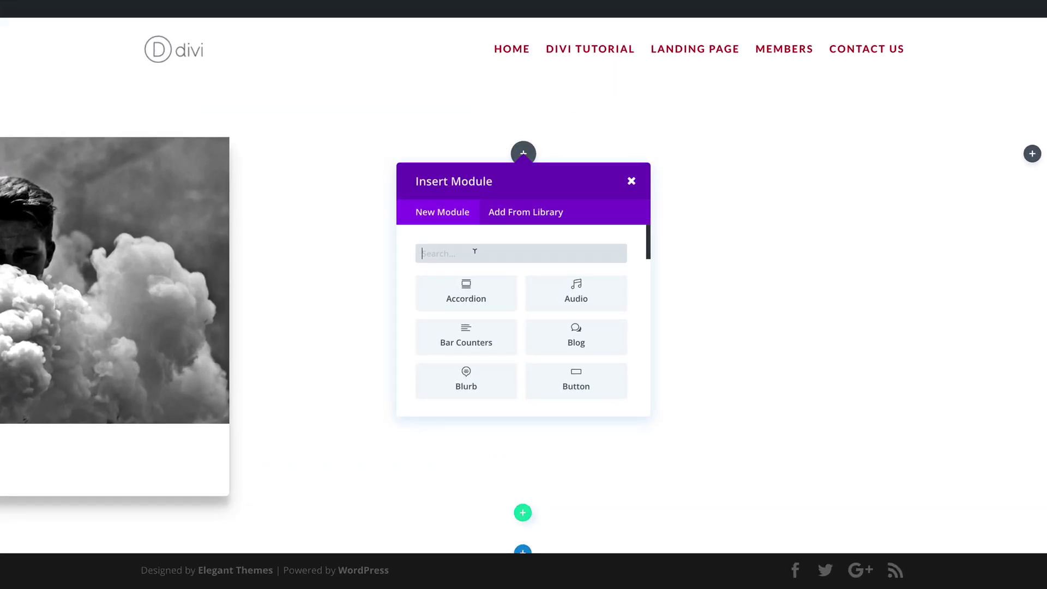
{"action": "type", "text": "b"}
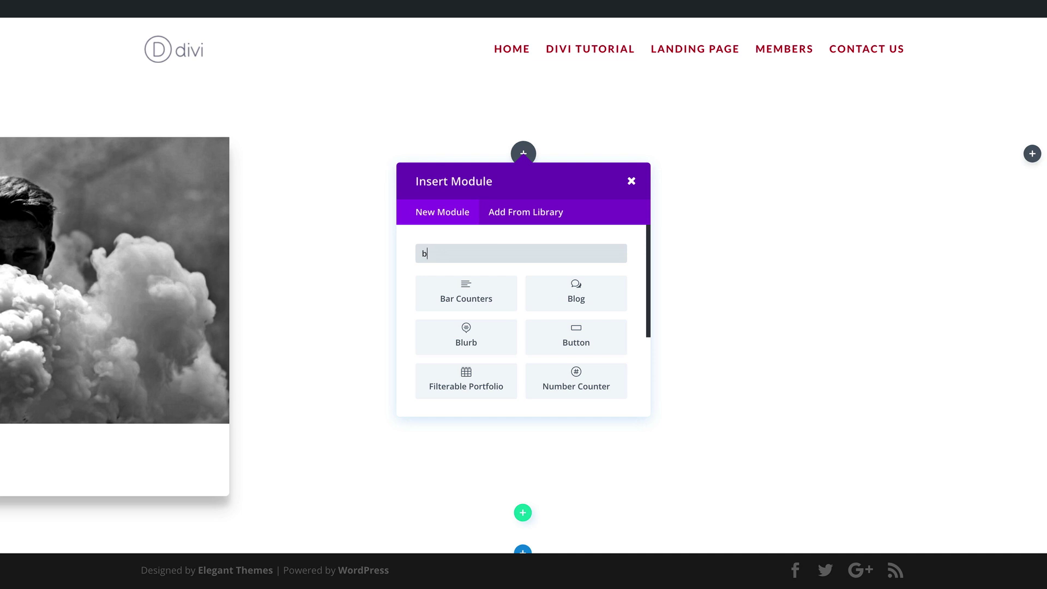
{"action": "left_click", "coordinate": [469, 330]}
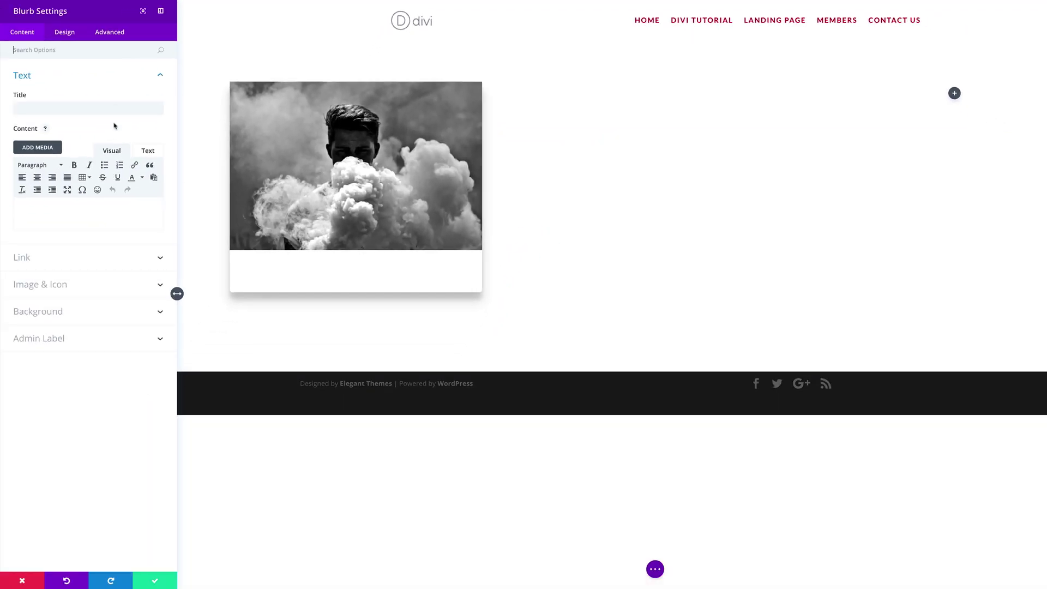
{"action": "left_click", "coordinate": [115, 105]}
{"action": "left_click", "coordinate": [86, 106]}
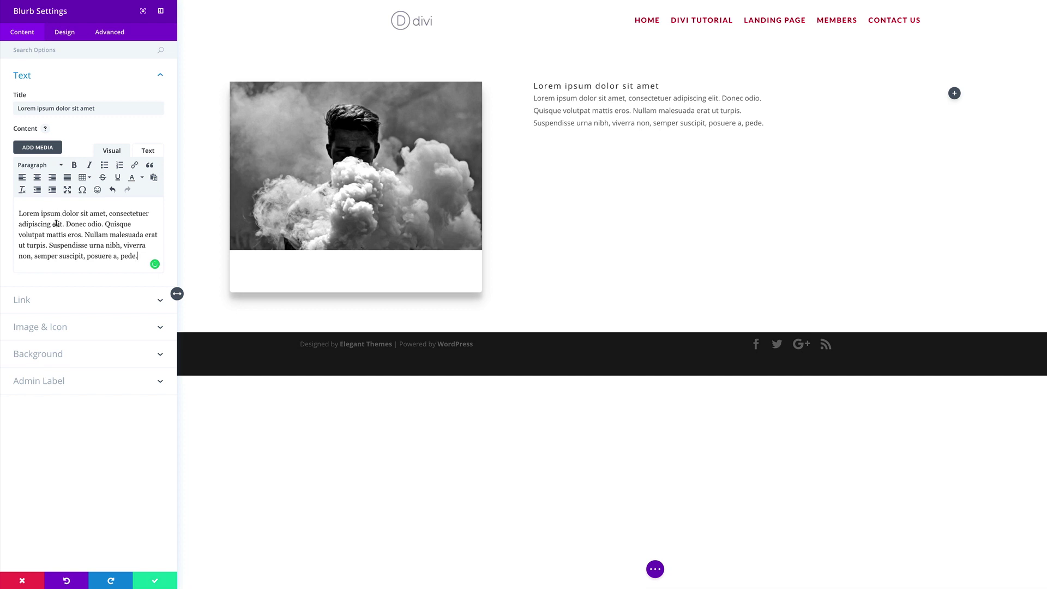
{"action": "left_click", "coordinate": [66, 32]}
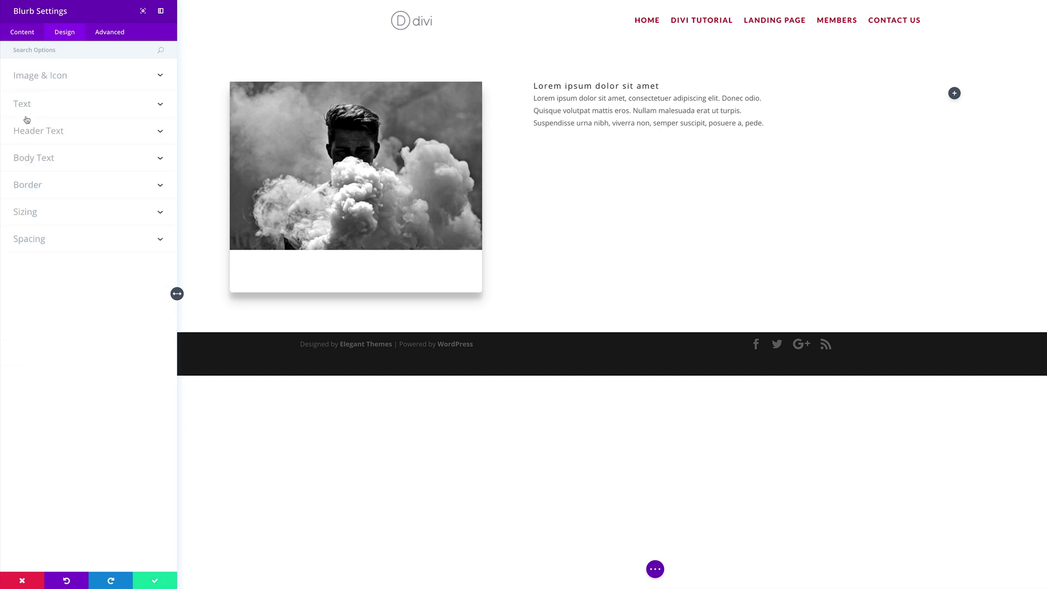
Set the blurb's header text to 22px and uppercase.
{"action": "left_click", "coordinate": [60, 134]}
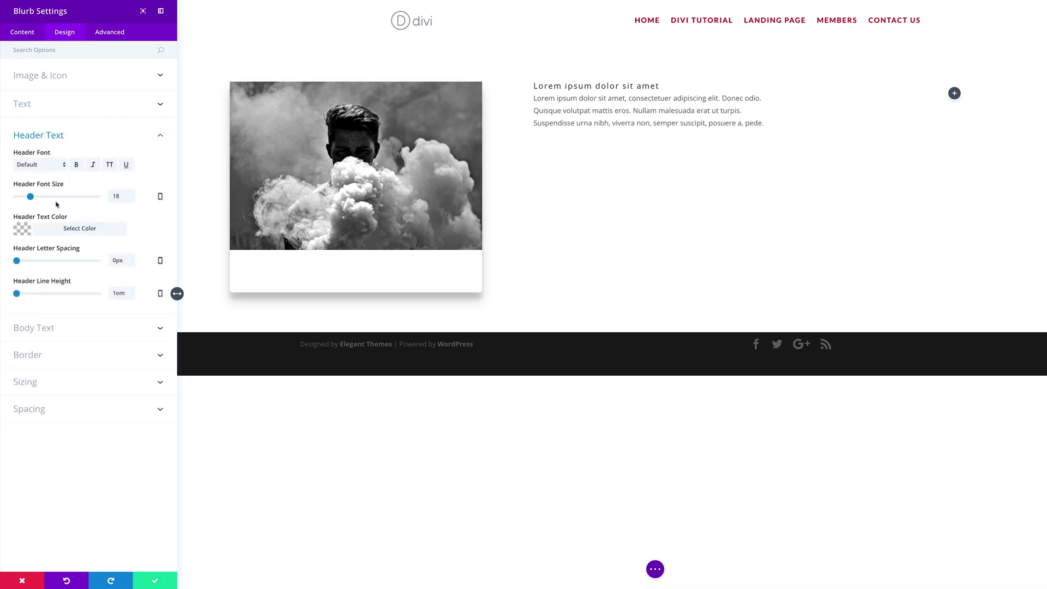
{"action": "left_click_drag", "start_coordinate": [33, 197], "coordinate": [34, 197]}
{"action": "left_click", "coordinate": [109, 165]}
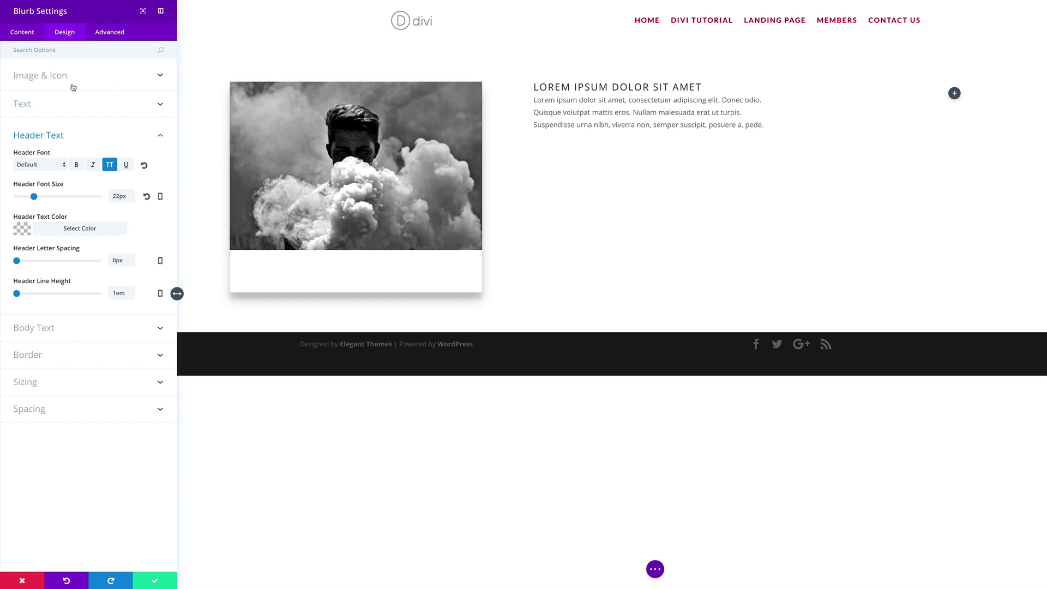
Set the blurb's text orientation to Center.
{"action": "left_click", "coordinate": [38, 104]}
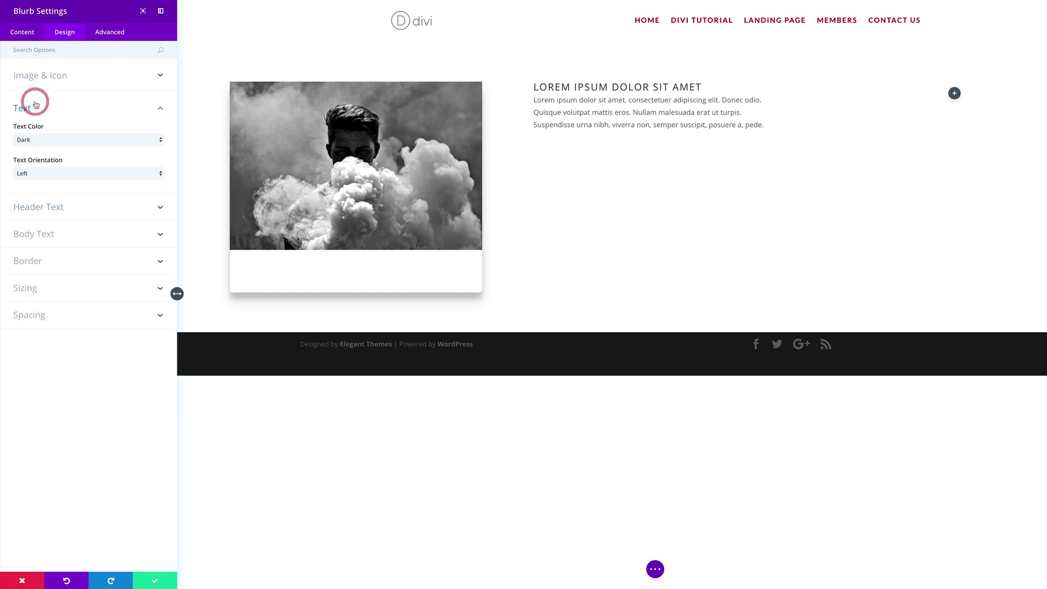
{"action": "left_click", "coordinate": [44, 173]}
{"action": "left_click", "coordinate": [42, 179]}
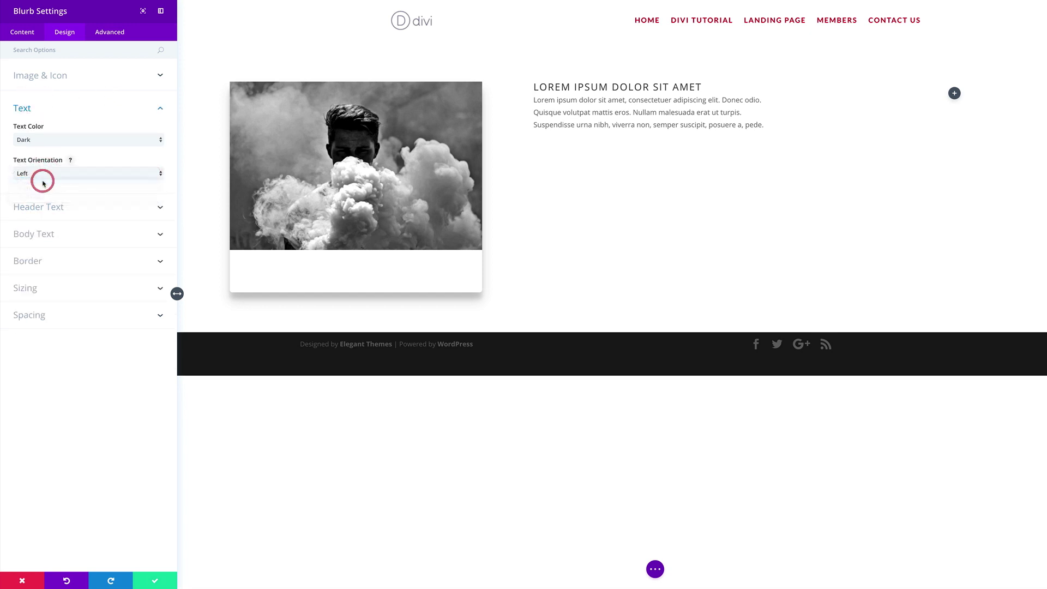
{"action": "left_click", "coordinate": [60, 76]}
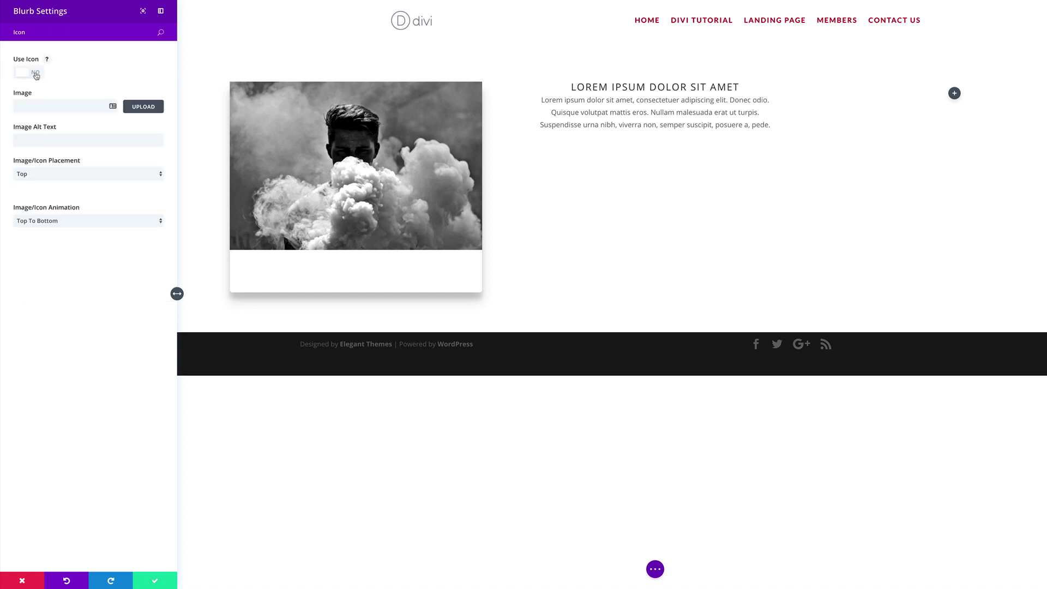
Turn on a circled credit-card icon for the blurb.
{"action": "left_click", "coordinate": [36, 74]}
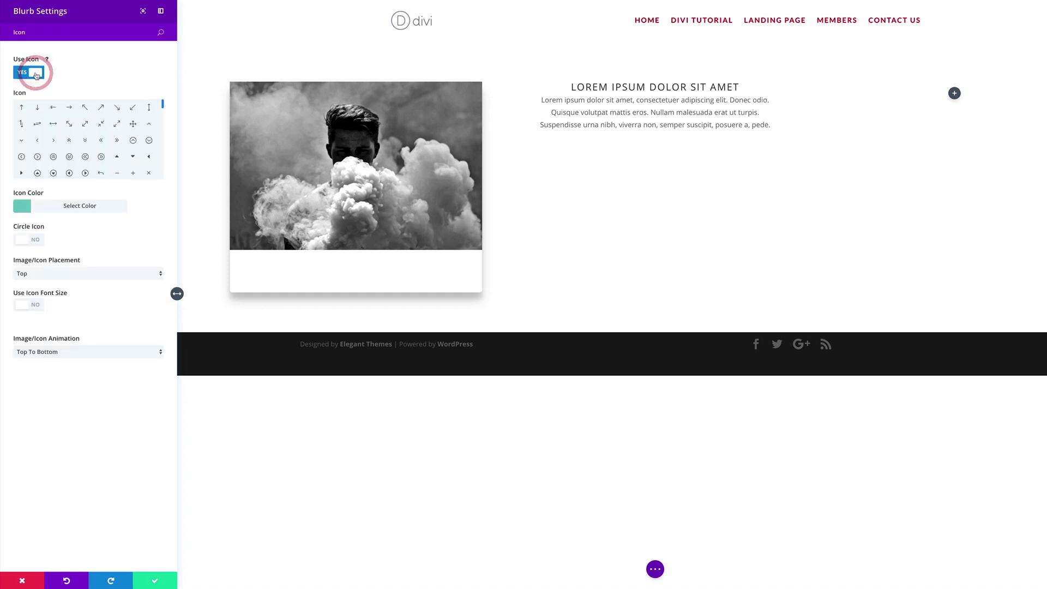
{"action": "left_click", "coordinate": [36, 241]}
{"action": "left_click_drag", "start_coordinate": [163, 107], "coordinate": [162, 120]}
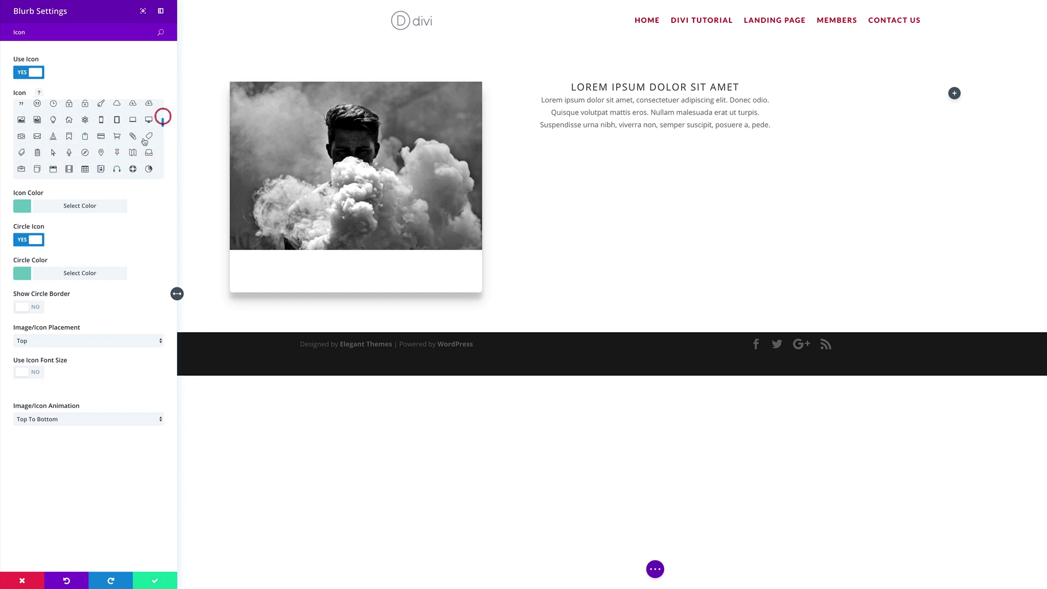
{"action": "left_click", "coordinate": [101, 136]}
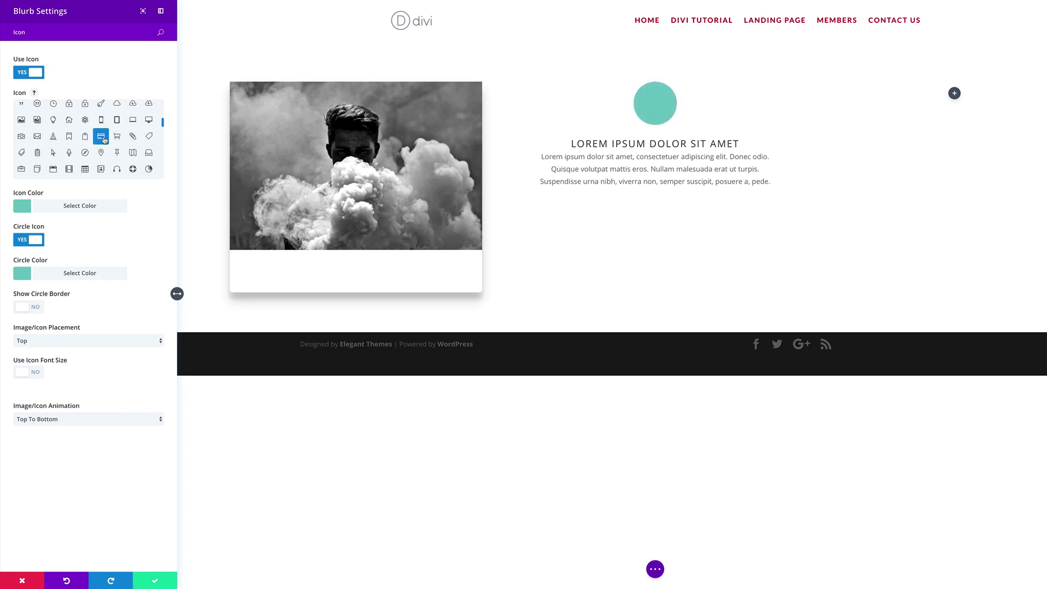
Colour the icon white and its circle #004370.
{"action": "left_click", "coordinate": [19, 206]}
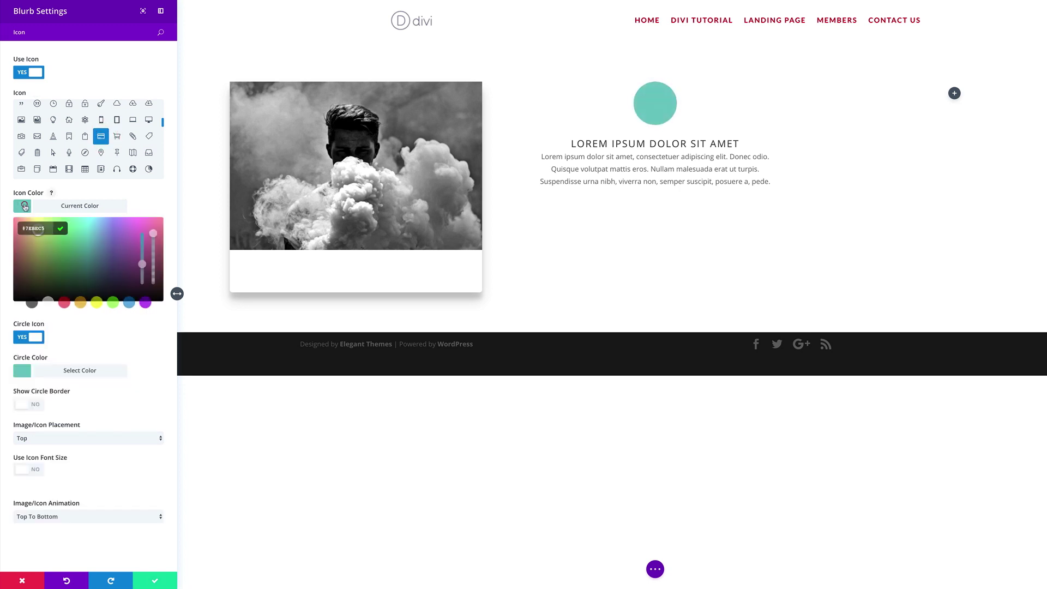
{"action": "left_click", "coordinate": [43, 303]}
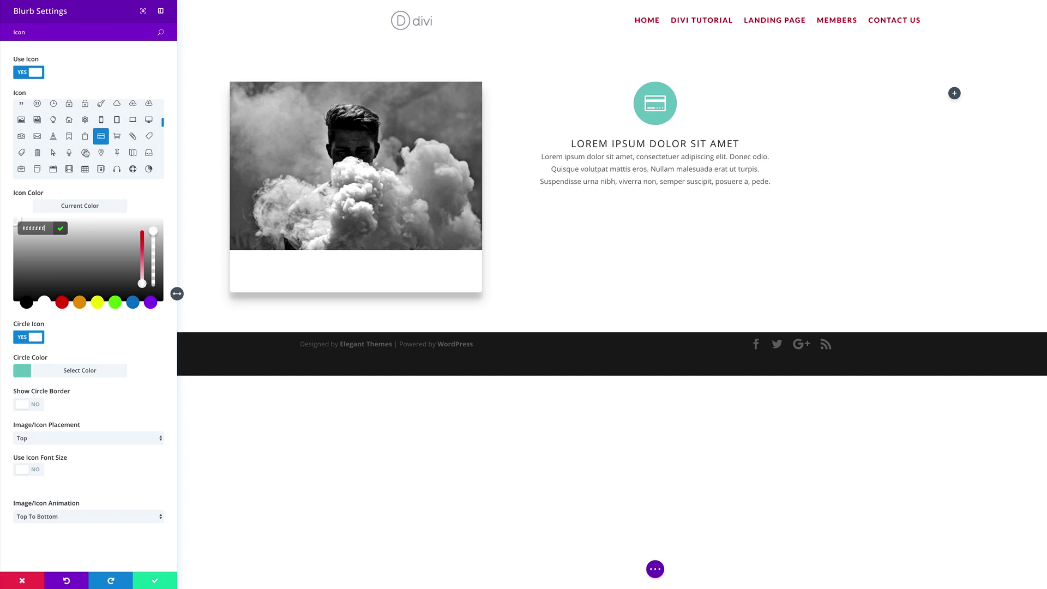
{"action": "left_click", "coordinate": [21, 371]}
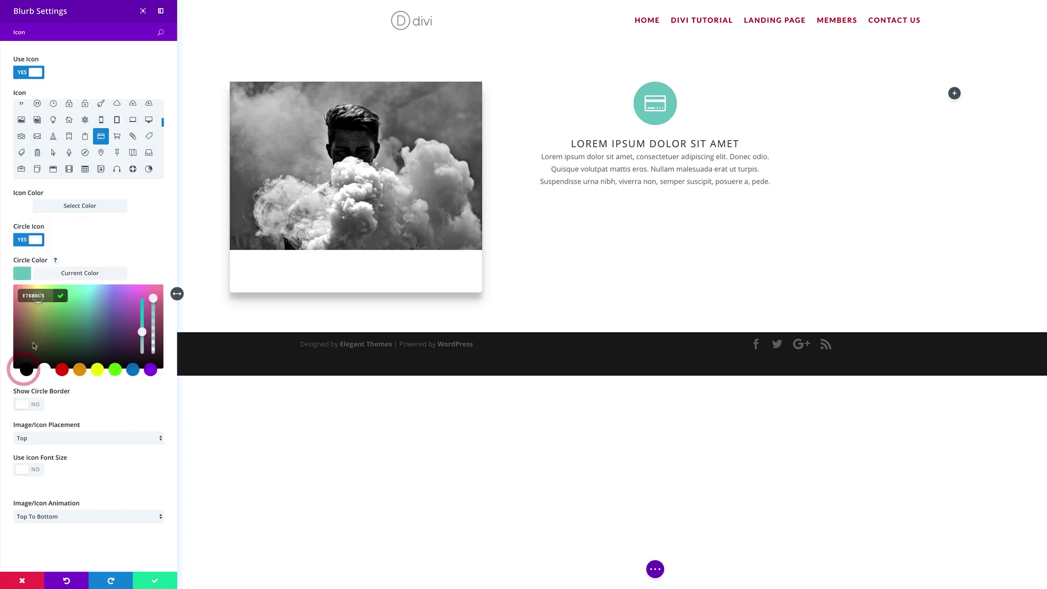
{"action": "left_click_drag", "start_coordinate": [45, 296], "coordinate": [22, 295]}
{"action": "type", "text": "#004370"}
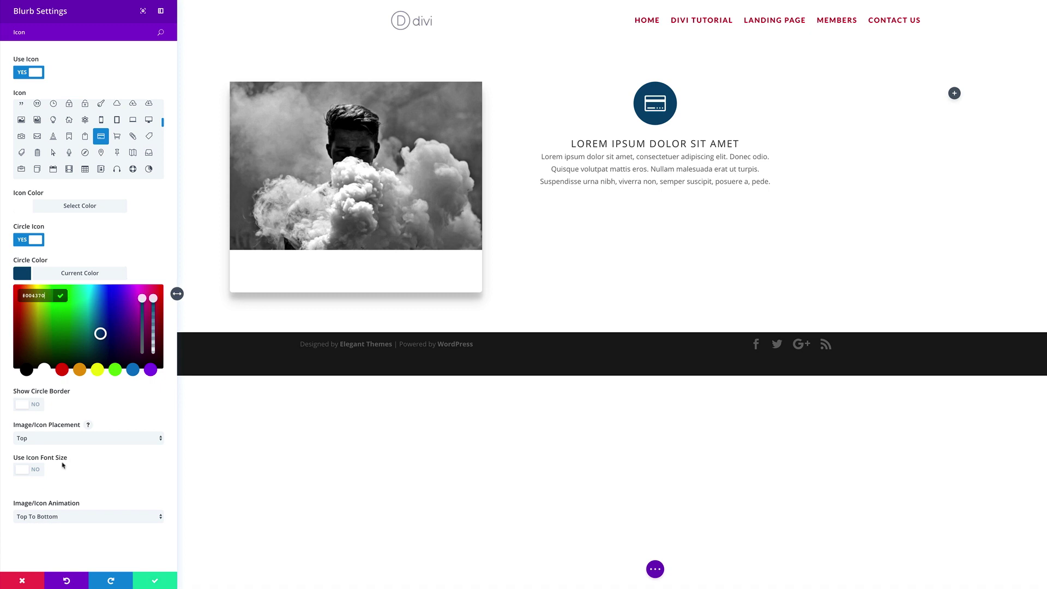
Make the blurb icon size responsive: about 45px desktop, 36px tablet, 37px smartphone.
{"action": "left_click", "coordinate": [35, 472]}
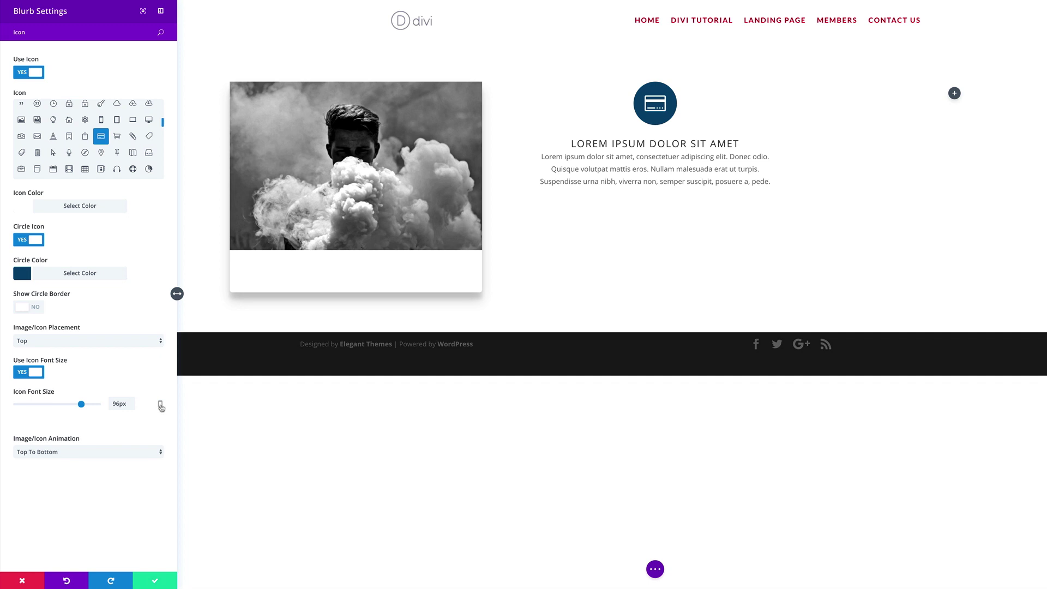
{"action": "left_click", "coordinate": [160, 406]}
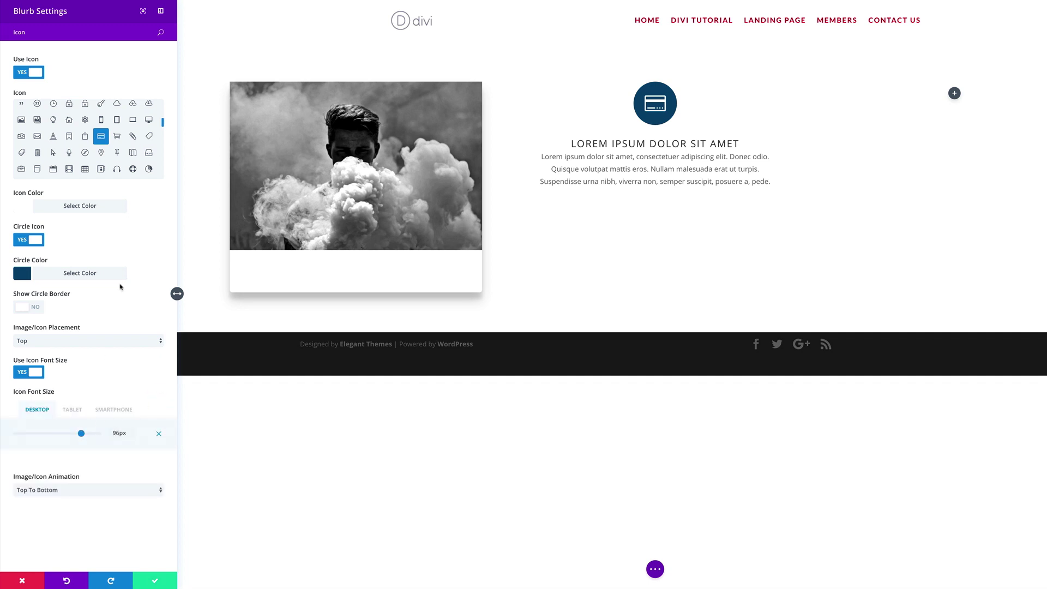
{"action": "left_click_drag", "start_coordinate": [83, 437], "coordinate": [47, 437]}
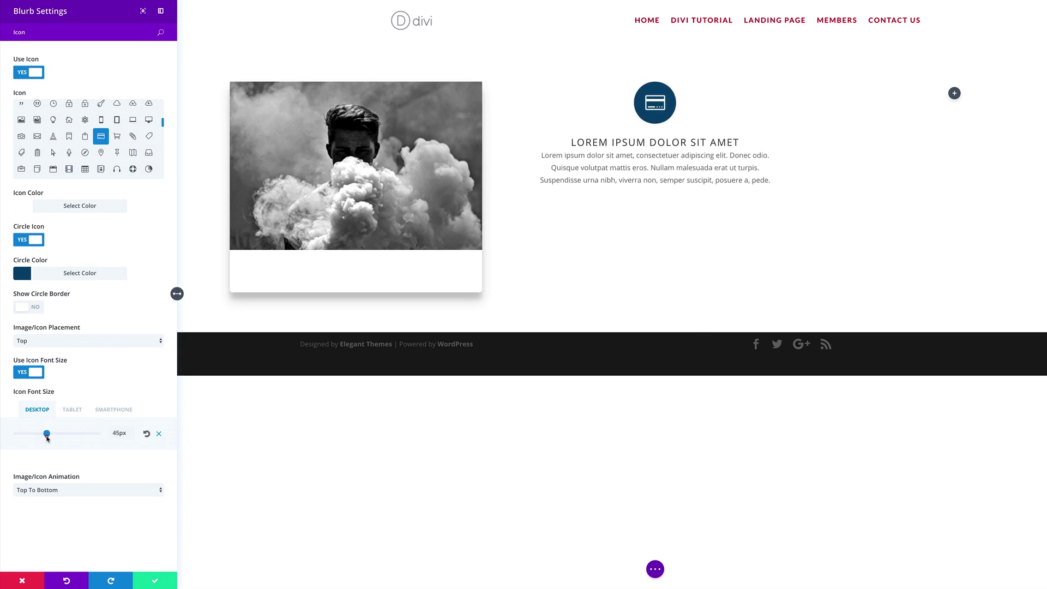
{"action": "left_click", "coordinate": [74, 411]}
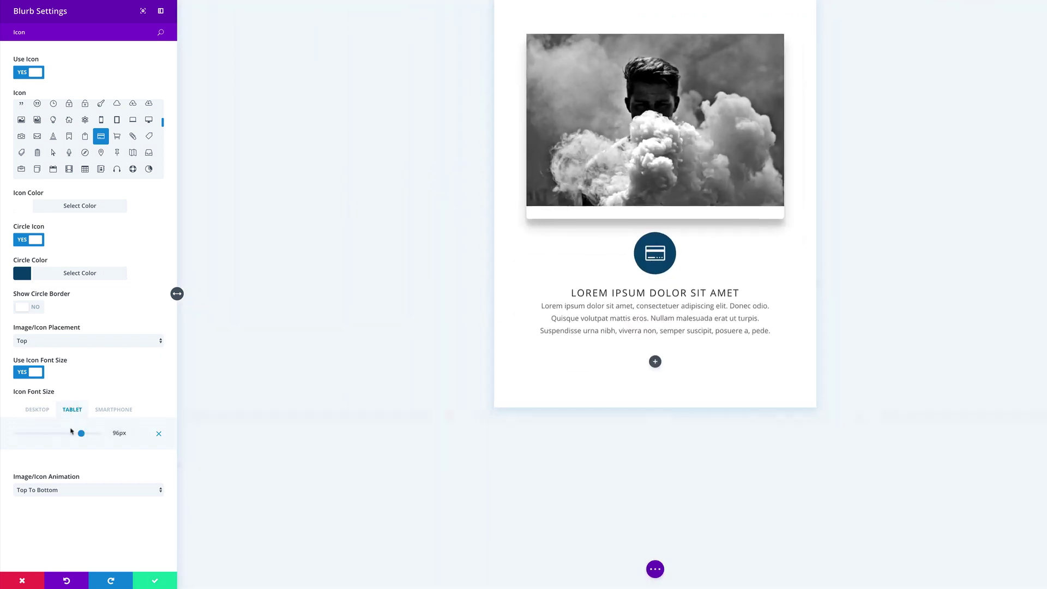
{"action": "left_click_drag", "start_coordinate": [86, 438], "coordinate": [42, 436]}
{"action": "left_click", "coordinate": [114, 410]}
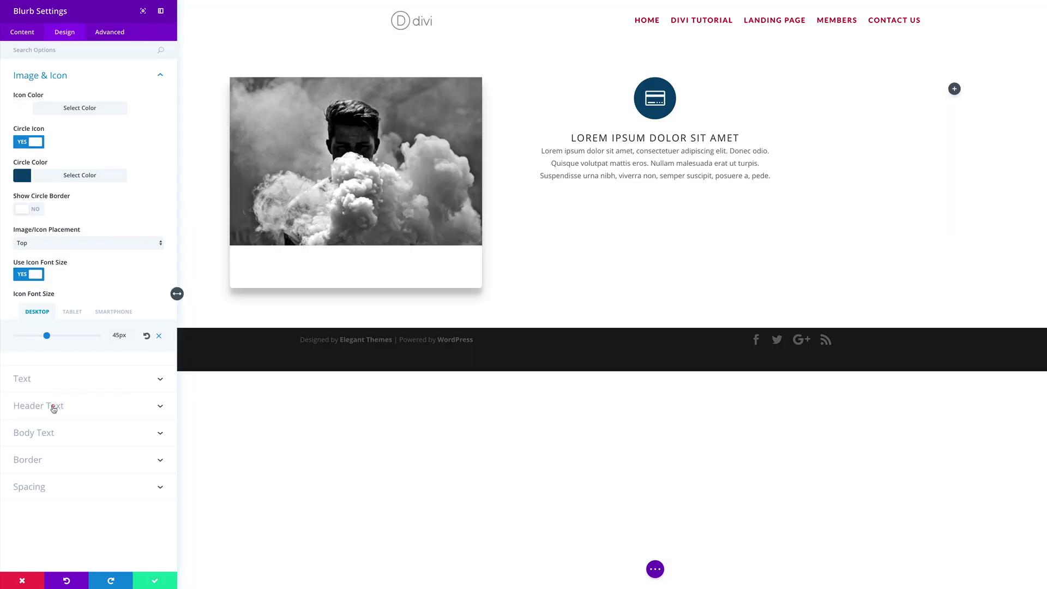
{"action": "left_click", "coordinate": [53, 408]}
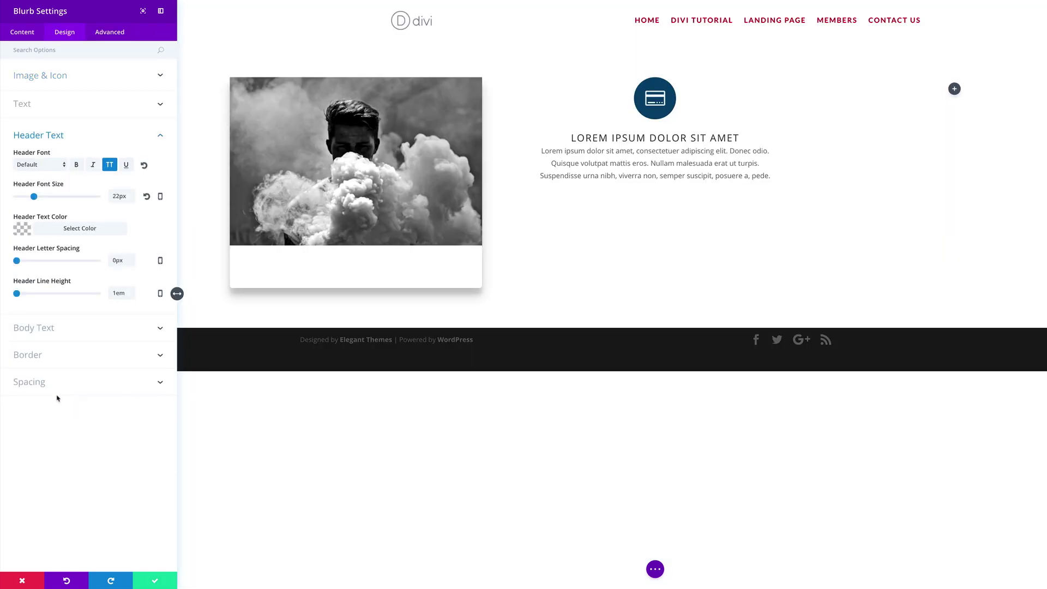
Style the blurb heading in dark blue #004370 at 18px with a 2.2em line height.
{"action": "left_click", "coordinate": [24, 231]}
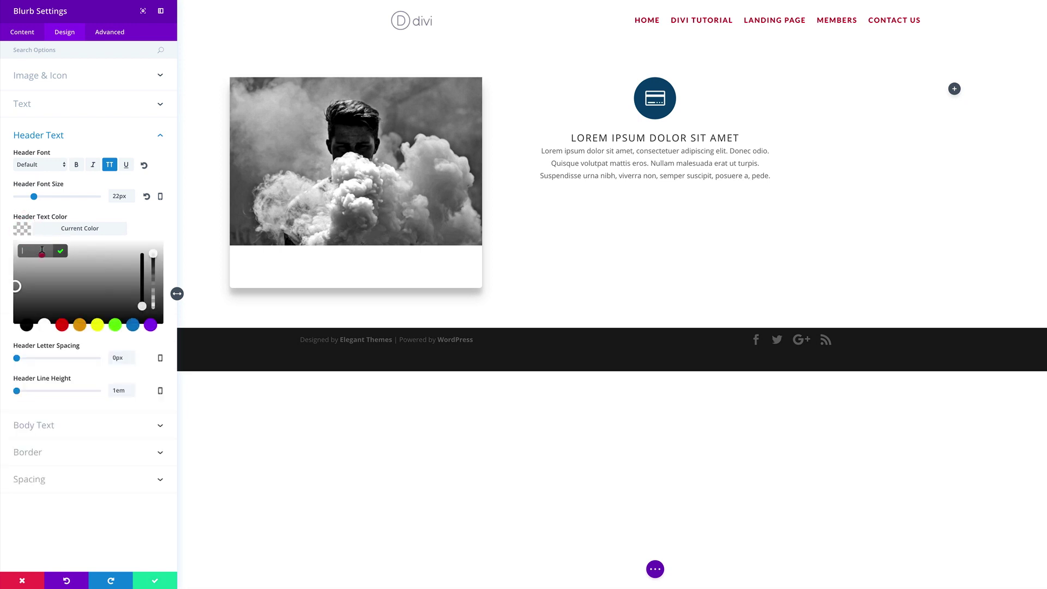
{"action": "type", "text": "#00437"}
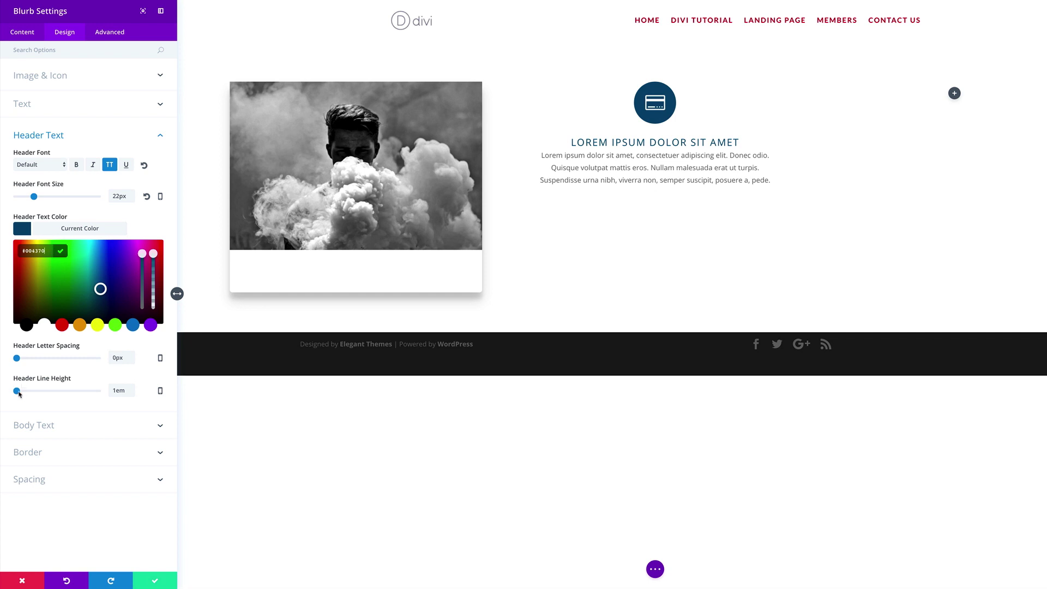
{"action": "left_click_drag", "start_coordinate": [17, 391], "coordinate": [65, 392]}
{"action": "left_click", "coordinate": [48, 391]}
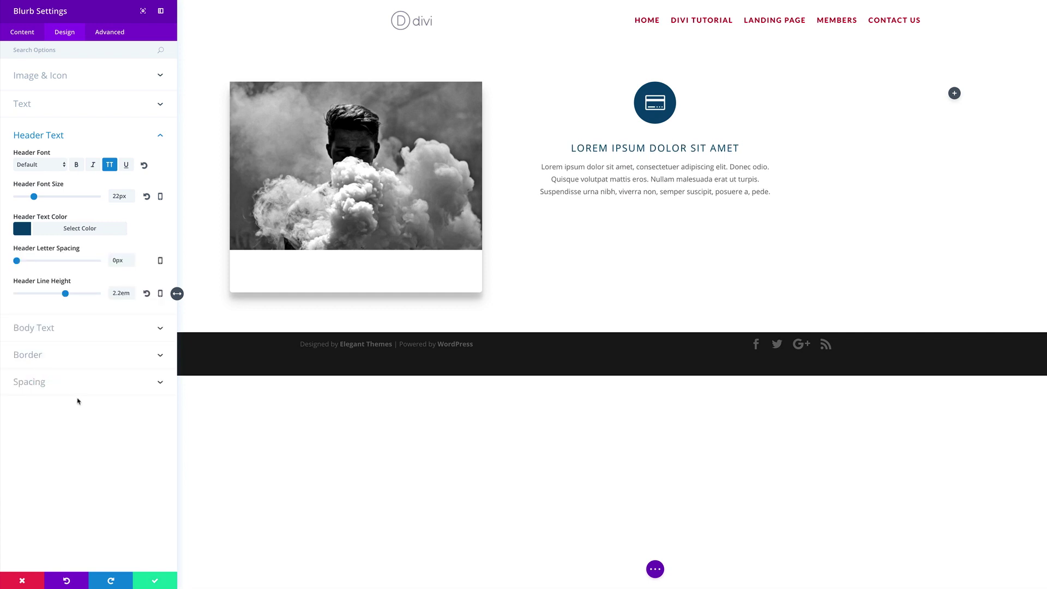
{"action": "left_click", "coordinate": [146, 196]}
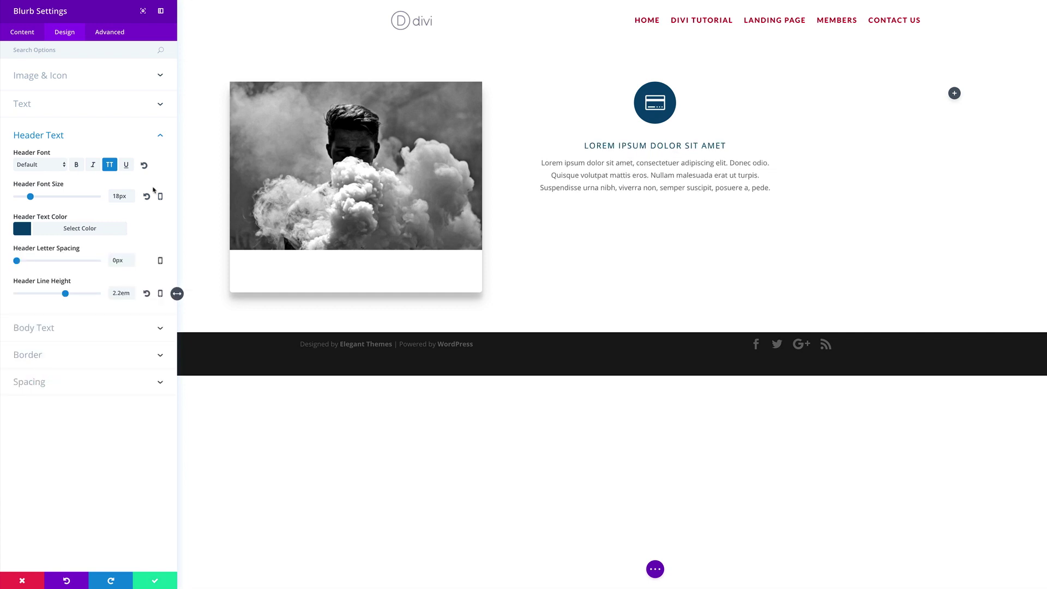
{"action": "left_click", "coordinate": [42, 385]}
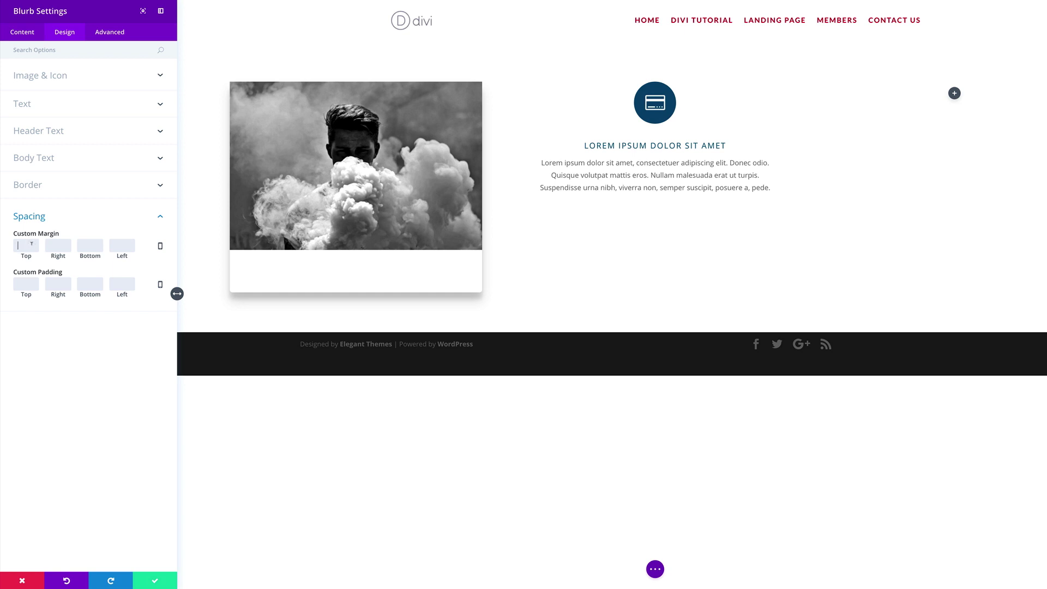
Set the blurb's custom margin to -25% top and 5% right, bottom and left.
{"action": "type", "text": "25"}
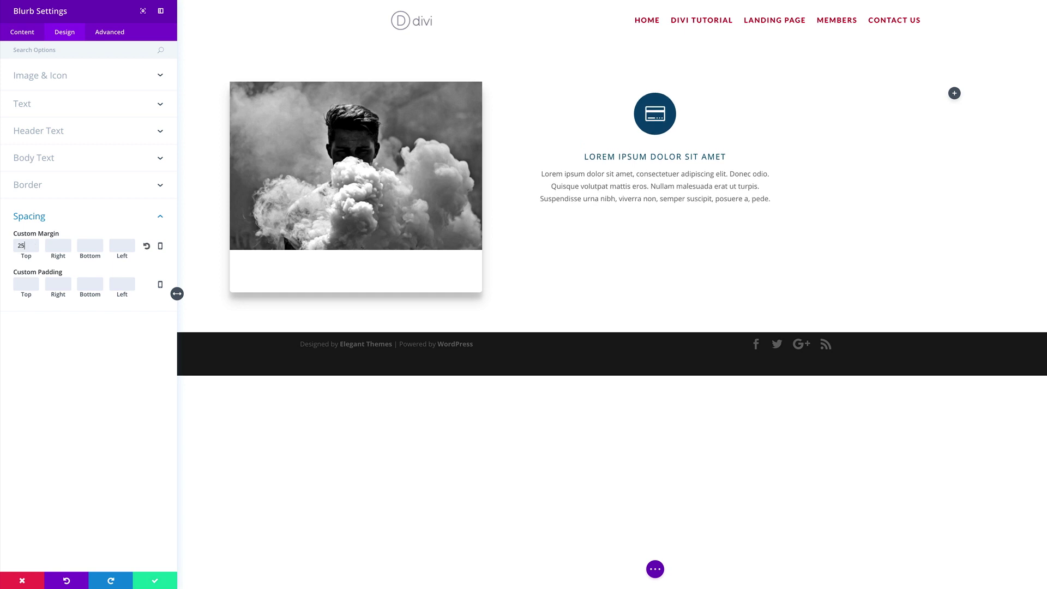
{"action": "type", "text": "%"}
{"action": "left_click", "coordinate": [60, 246]}
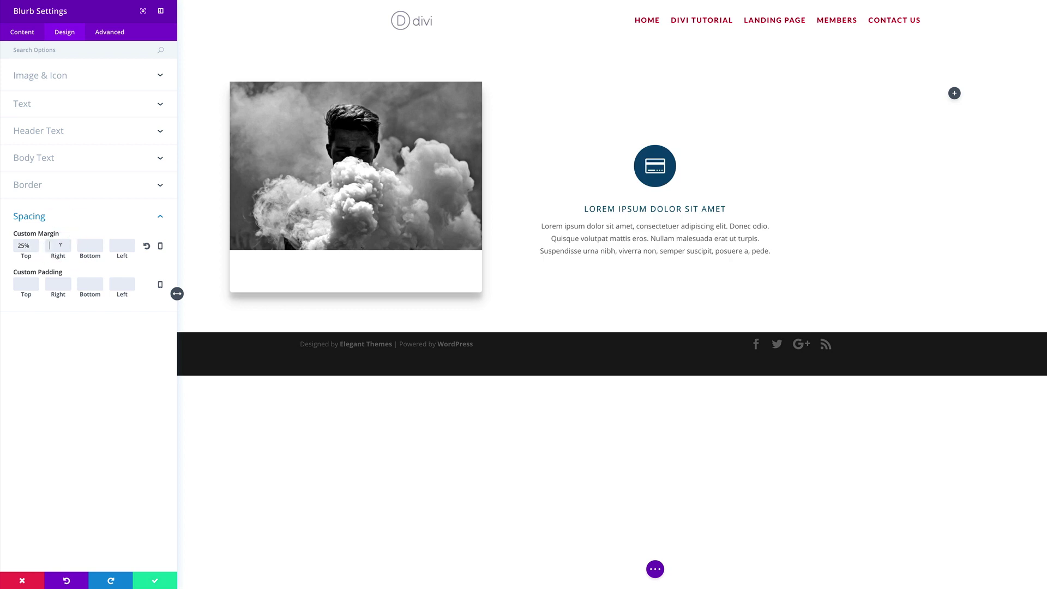
{"action": "type", "text": "5%"}
{"action": "key", "text": "Tab"}
{"action": "type", "text": "5%"}
{"action": "key", "text": "Tab"}
{"action": "type", "text": "5%"}
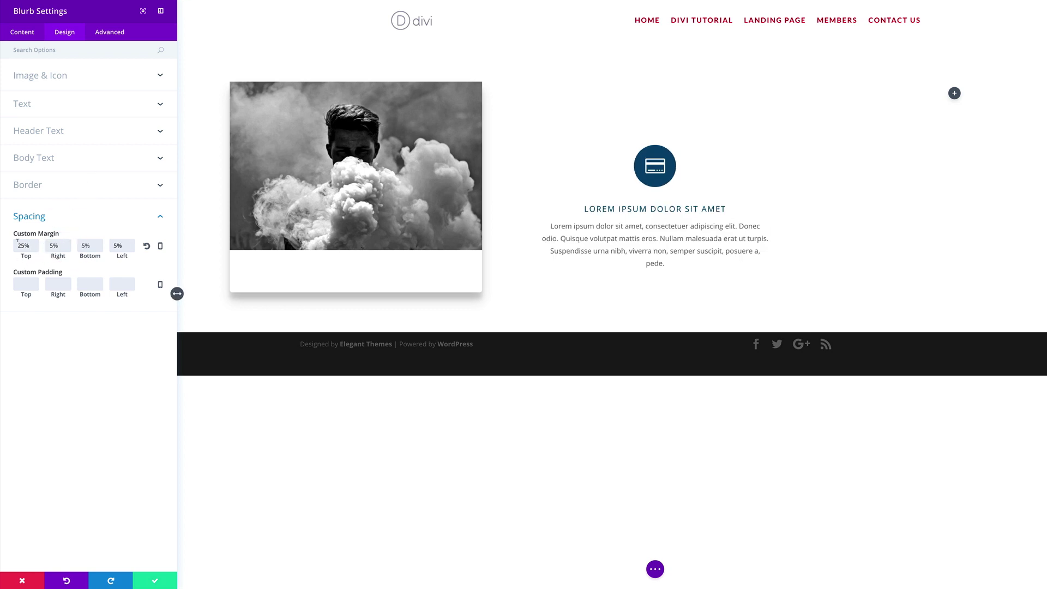
{"action": "left_click", "coordinate": [19, 245]}
{"action": "type", "text": "-"}
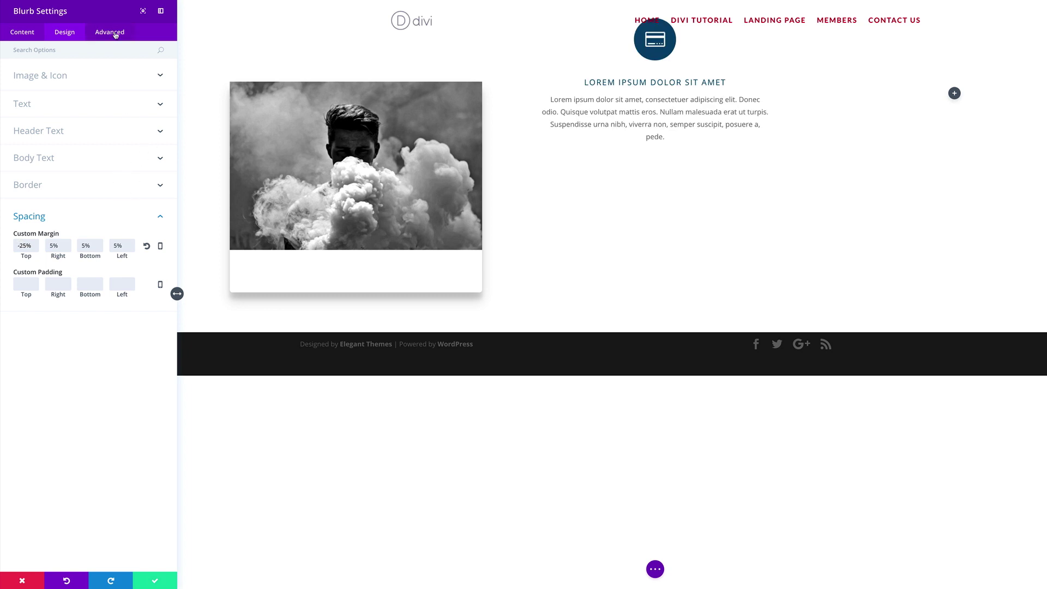
{"action": "left_click", "coordinate": [112, 33]}
Add 'margin-bottom: 3px;' to the Blurb Title custom CSS, save, then open the image module's settings.
{"action": "left_click", "coordinate": [53, 102]}
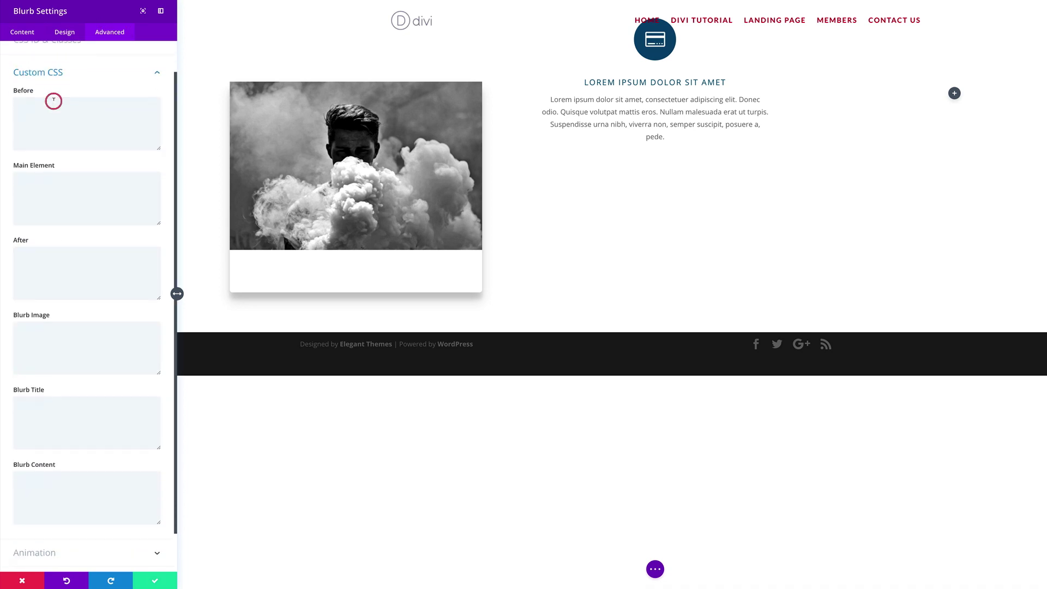
{"action": "left_click", "coordinate": [44, 394]}
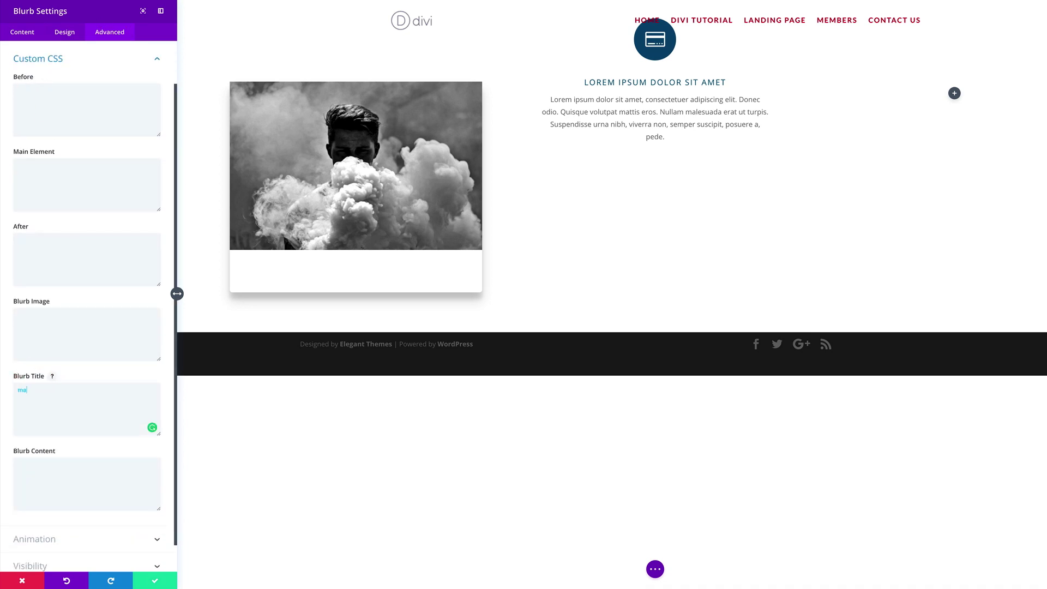
{"action": "type", "text": "margin-bottom: 3px;"}
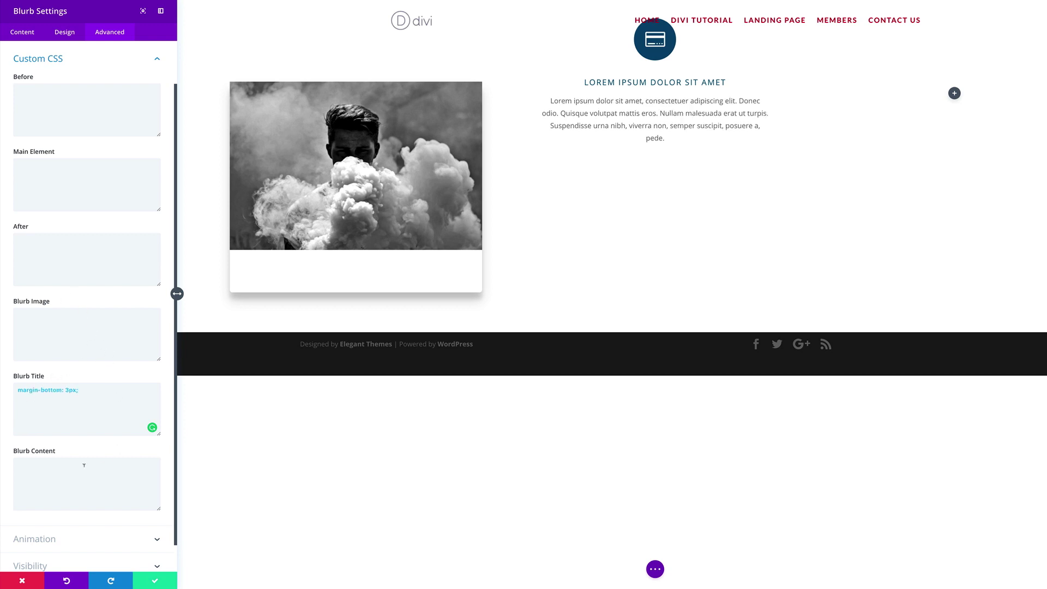
{"action": "left_click", "coordinate": [156, 582]}
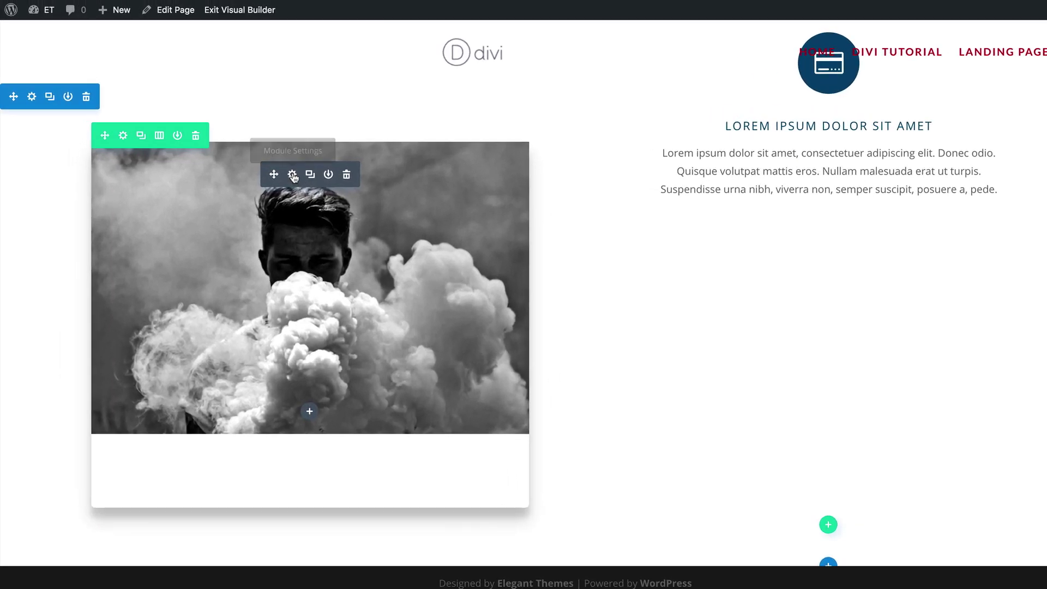
{"action": "left_click", "coordinate": [292, 175]}
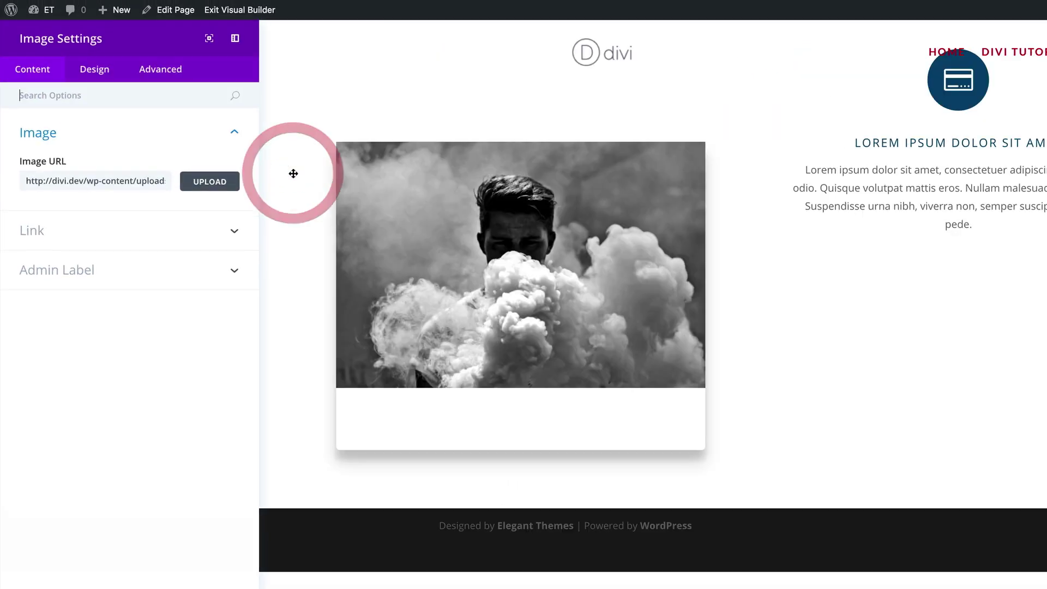
Give the image module the CSS class hvr-ripple-out and save it.
{"action": "left_click", "coordinate": [177, 74]}
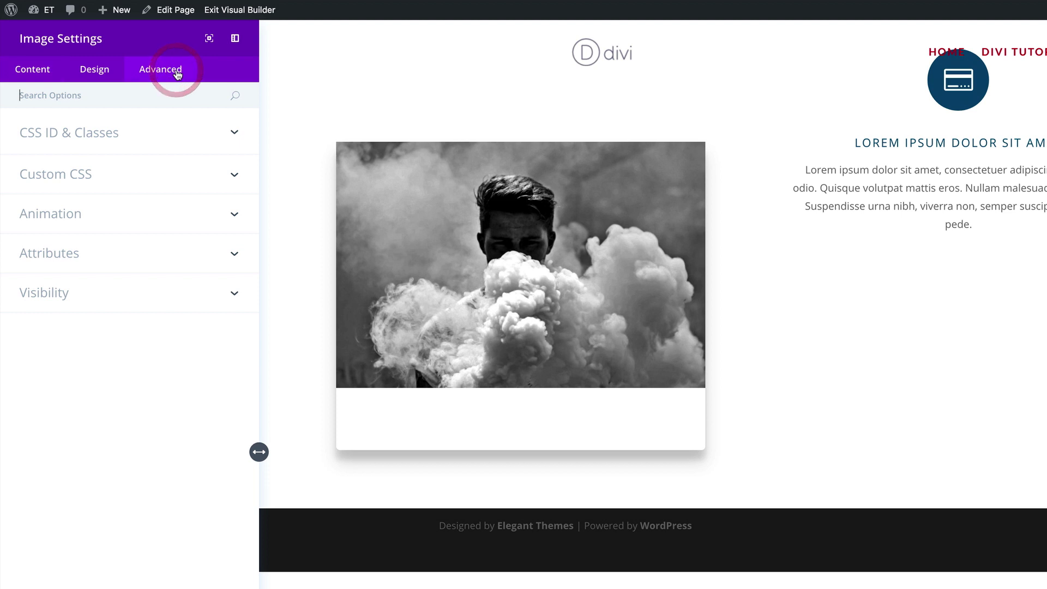
{"action": "left_click", "coordinate": [96, 134]}
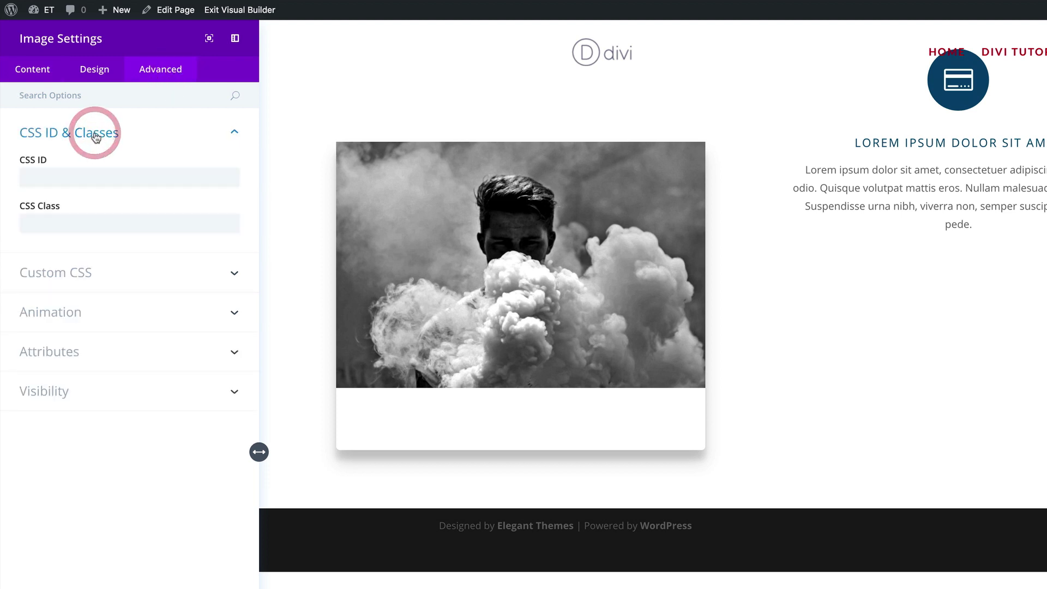
{"action": "left_click", "coordinate": [95, 221]}
{"action": "type", "text": "hvr-ripple-out"}
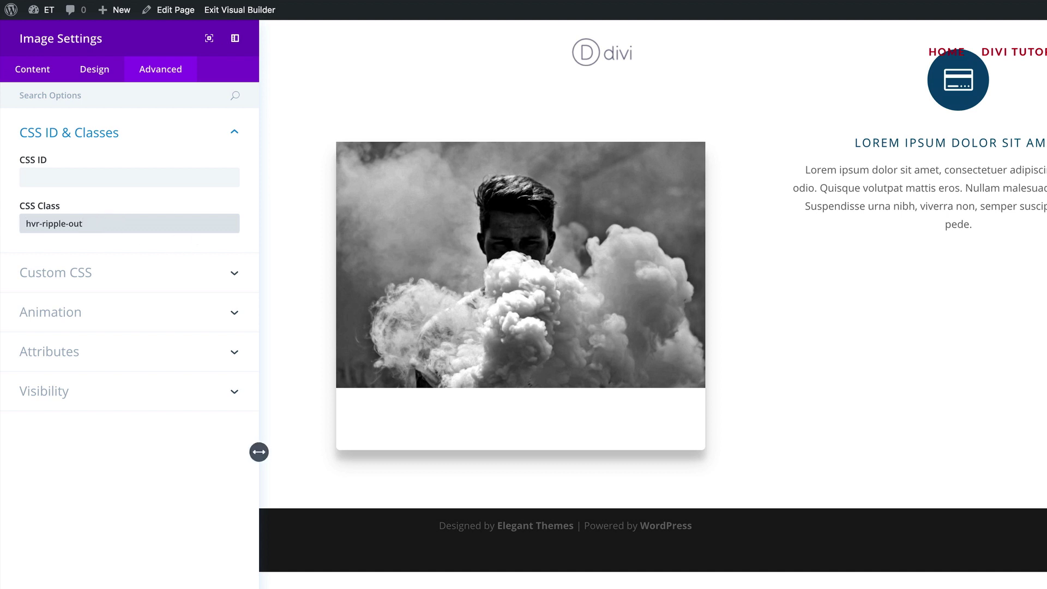
{"action": "key", "text": "Escape"}
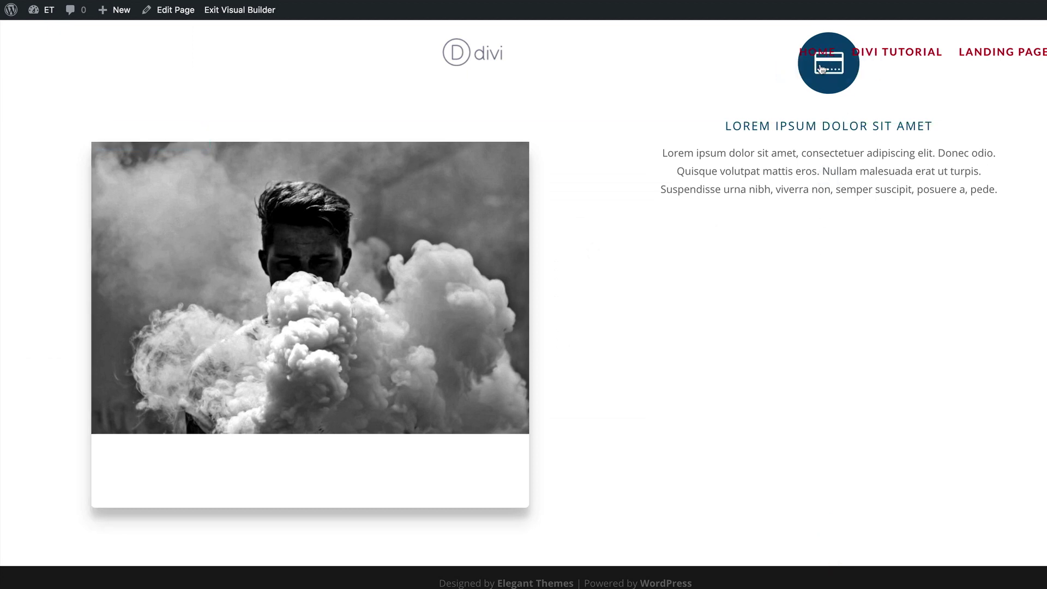
Give the blurb module the CSS class hvr-shrink and save it.
{"action": "left_click", "coordinate": [823, 70]}
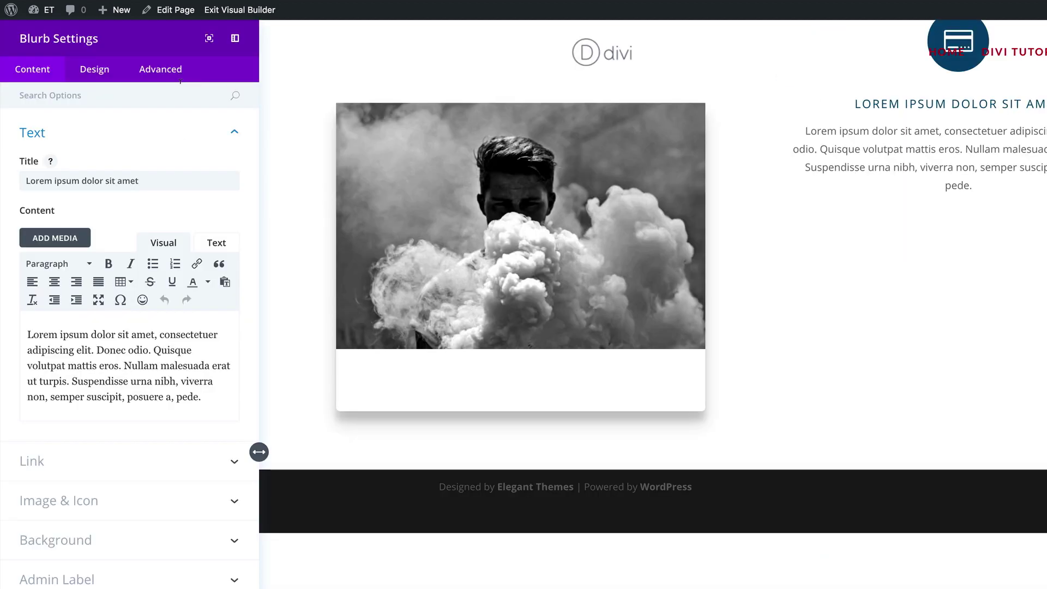
{"action": "left_click", "coordinate": [166, 71]}
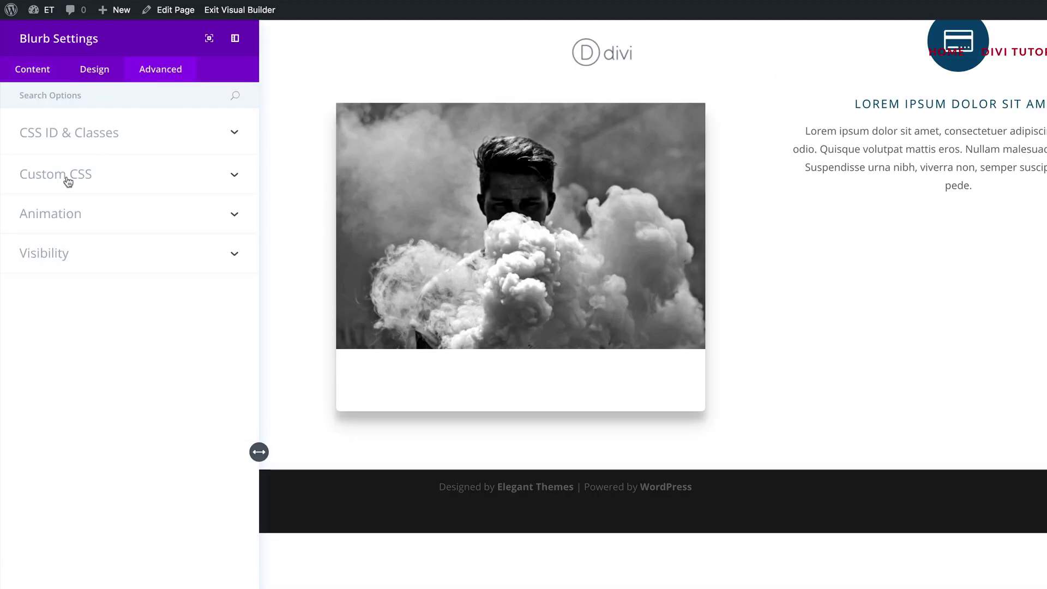
{"action": "left_click", "coordinate": [93, 135]}
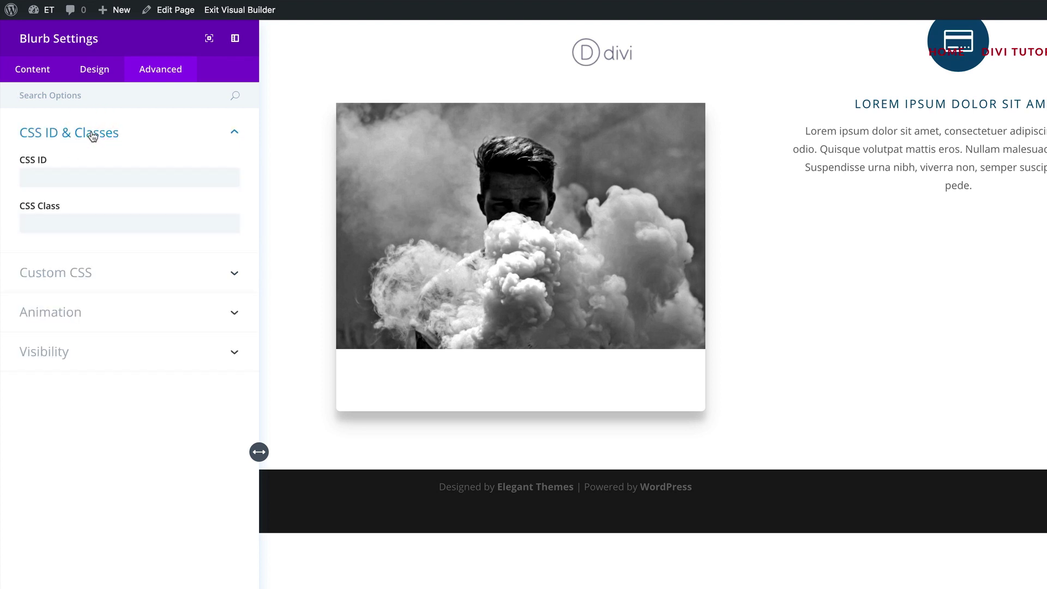
{"action": "left_click", "coordinate": [51, 223]}
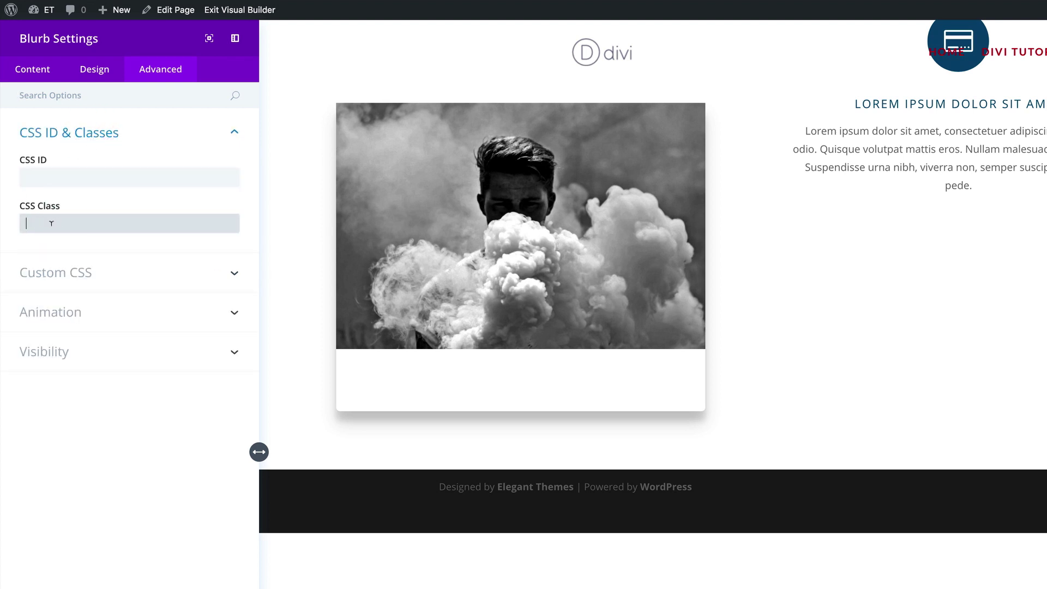
{"action": "type", "text": "hvr-shrink"}
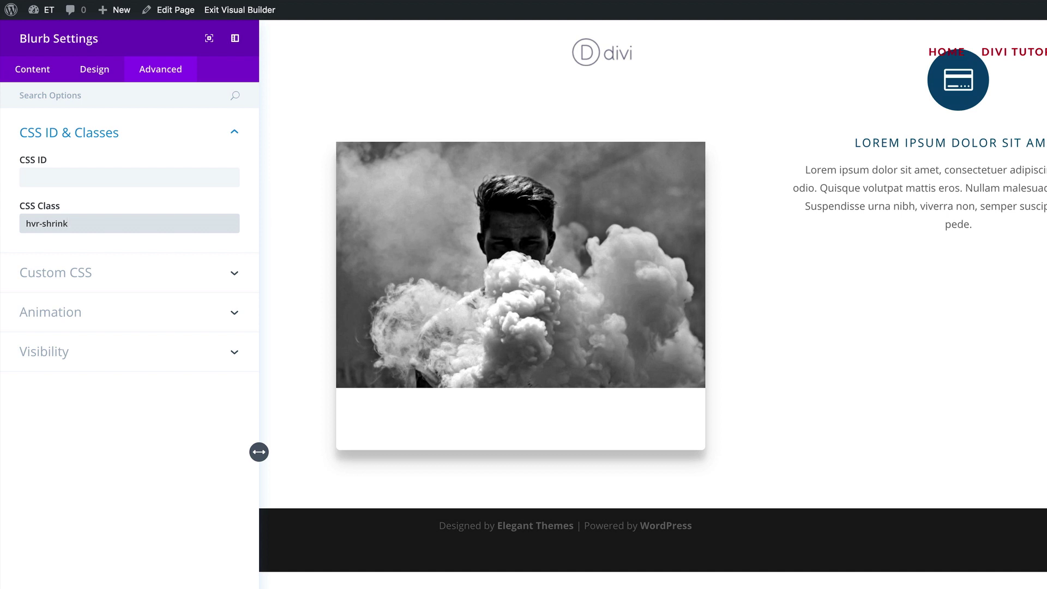
{"action": "key", "text": "Escape"}
{"action": "scroll", "coordinate": [329, 71], "scroll_direction": "down", "scroll_amount": 1}
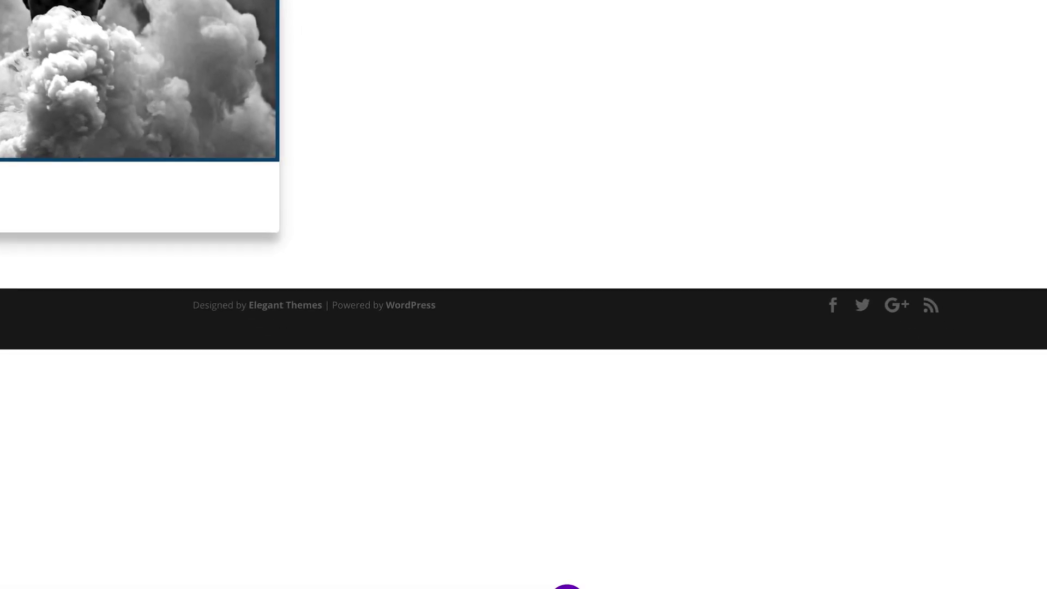
Paste the hover.css .hvr-ripple-out animation rules into the page's Custom CSS and save.
{"action": "left_click", "coordinate": [524, 560]}
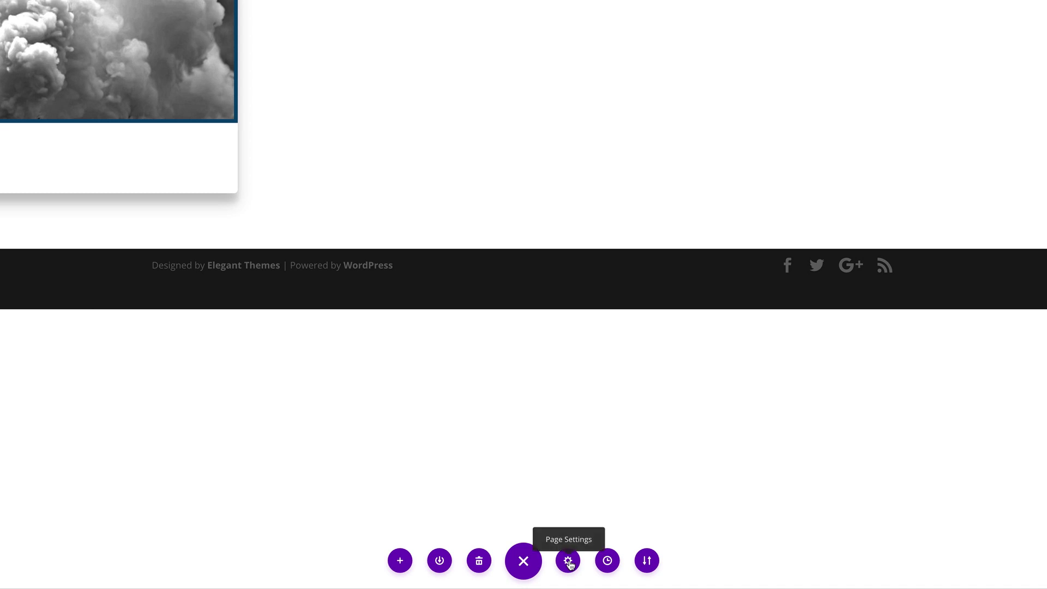
{"action": "left_click", "coordinate": [568, 562]}
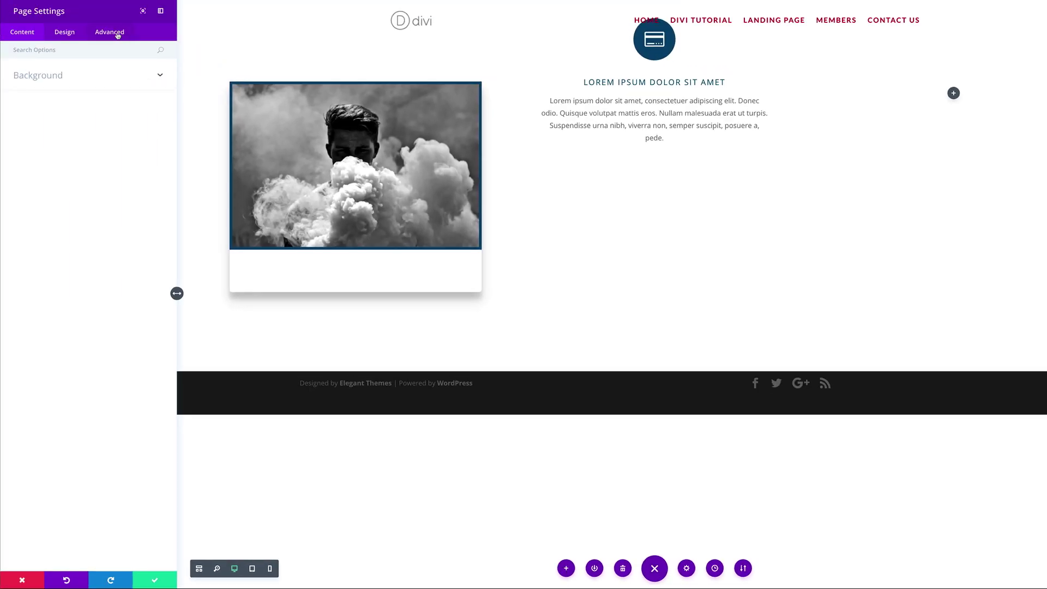
{"action": "left_click", "coordinate": [54, 76]}
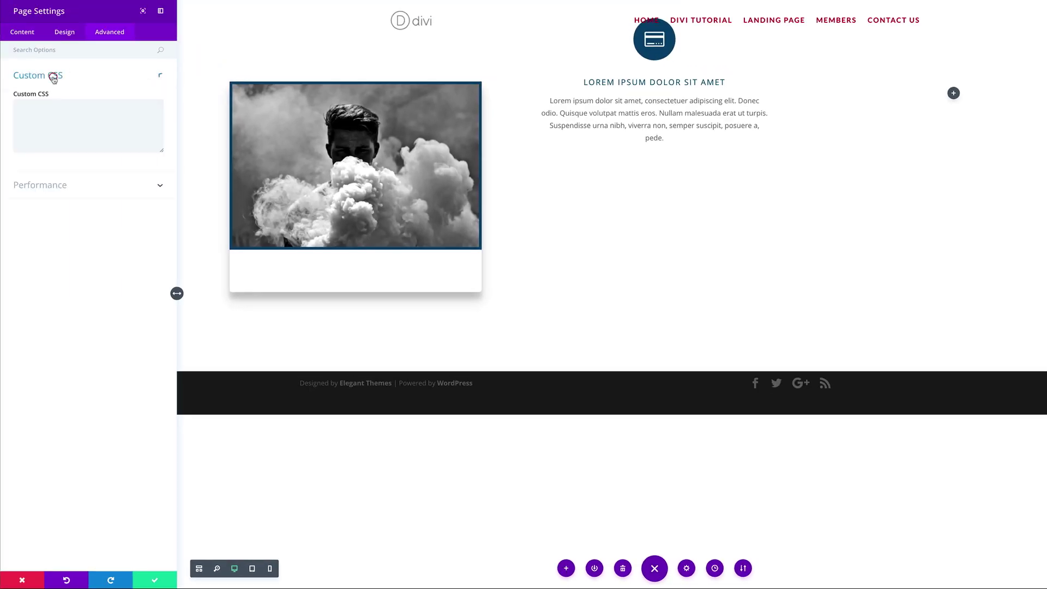
{"action": "left_click", "coordinate": [48, 105]}
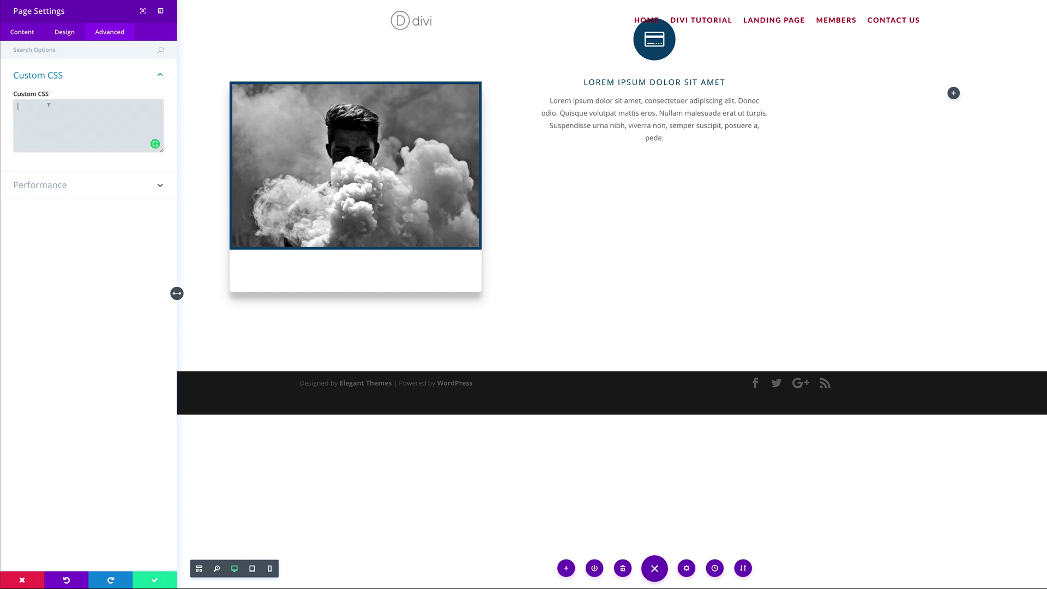
{"action": "key", "text": "ctrl+v"}
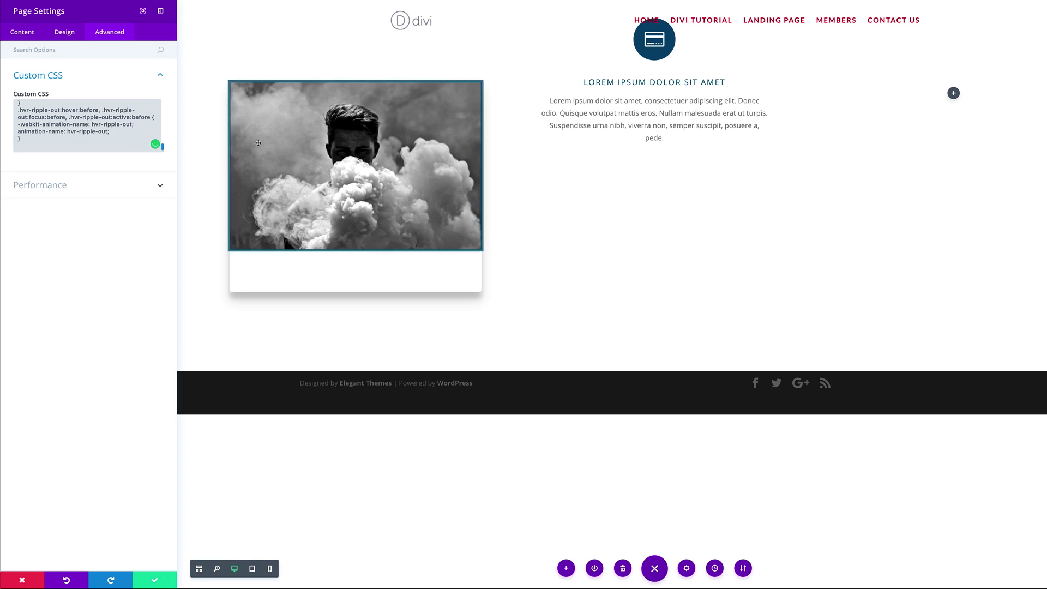
{"action": "left_click", "coordinate": [154, 577]}
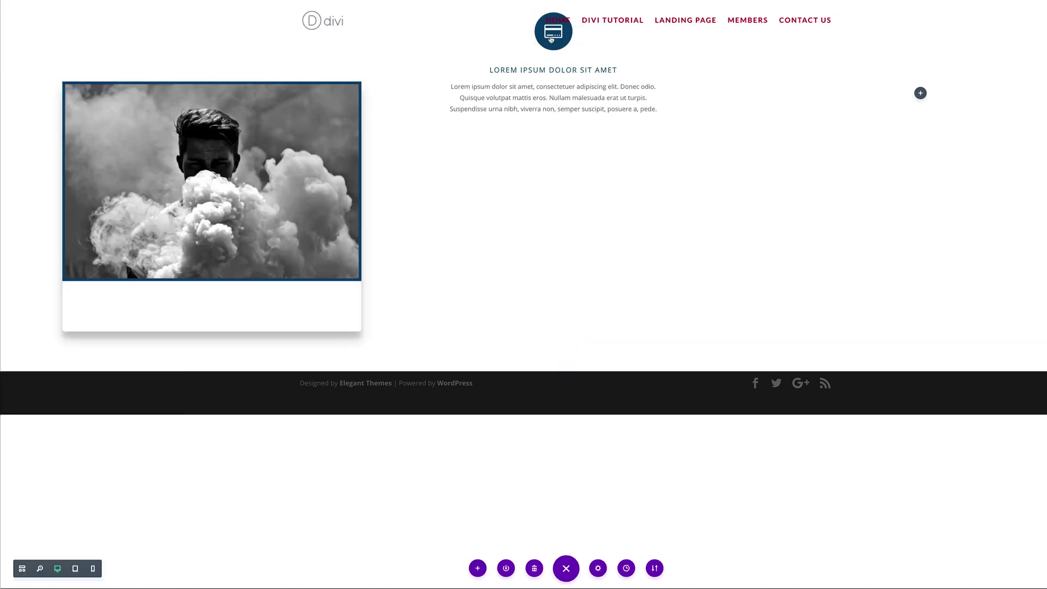
Set the blurb's CSS ID to 'center' and save the blurb.
{"action": "mouse_move", "coordinate": [552, 98]}
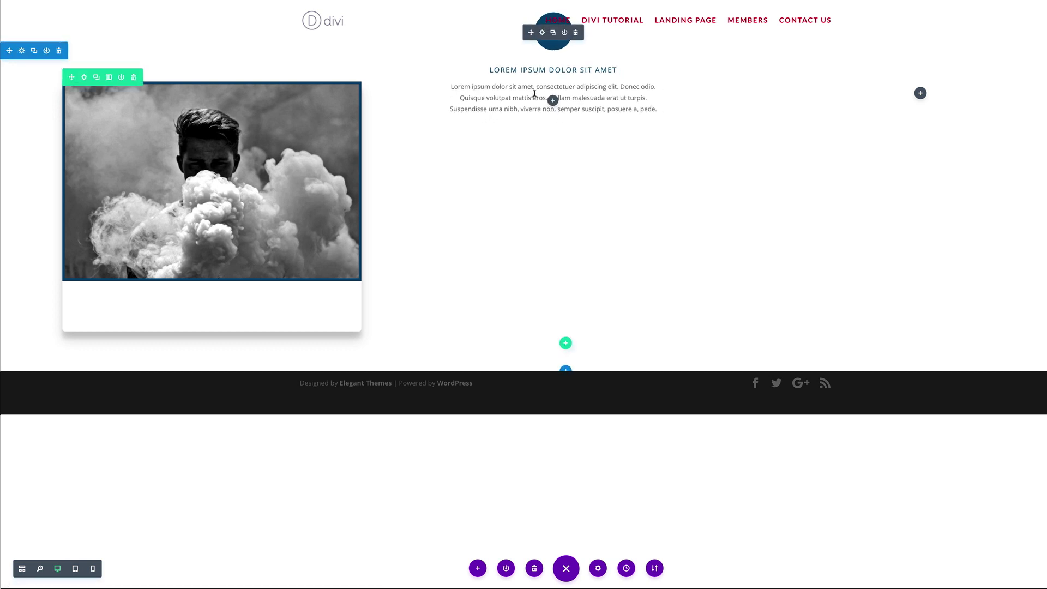
{"action": "left_click", "coordinate": [552, 101]}
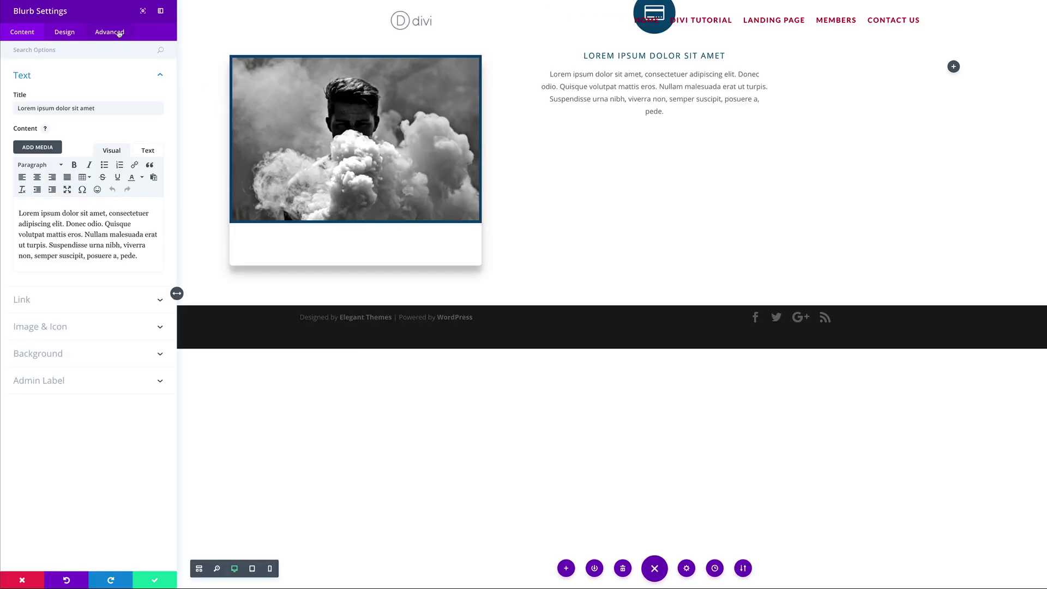
{"action": "left_click", "coordinate": [119, 33]}
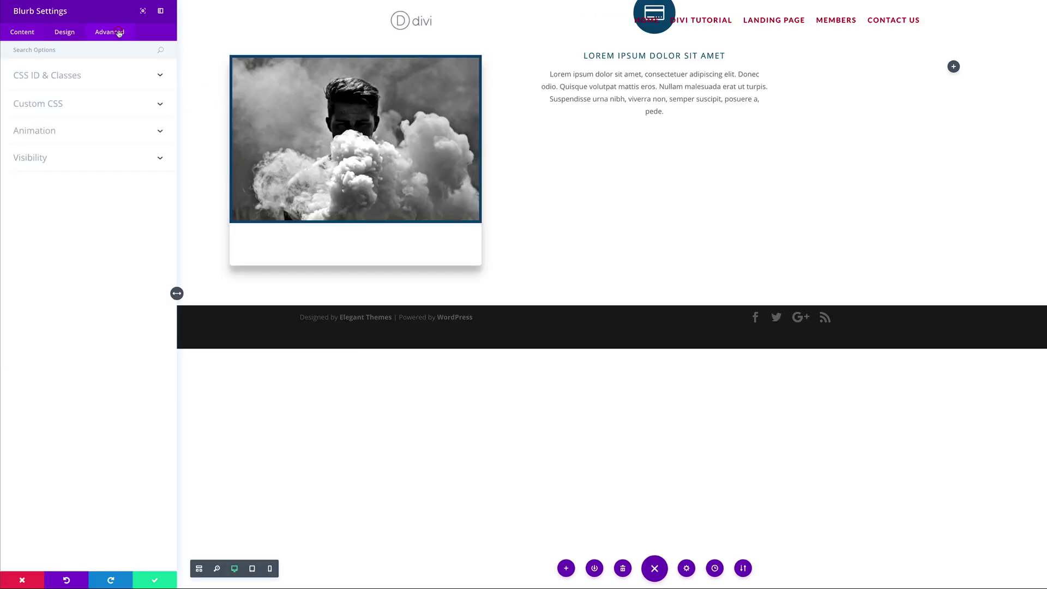
{"action": "left_click", "coordinate": [73, 78]}
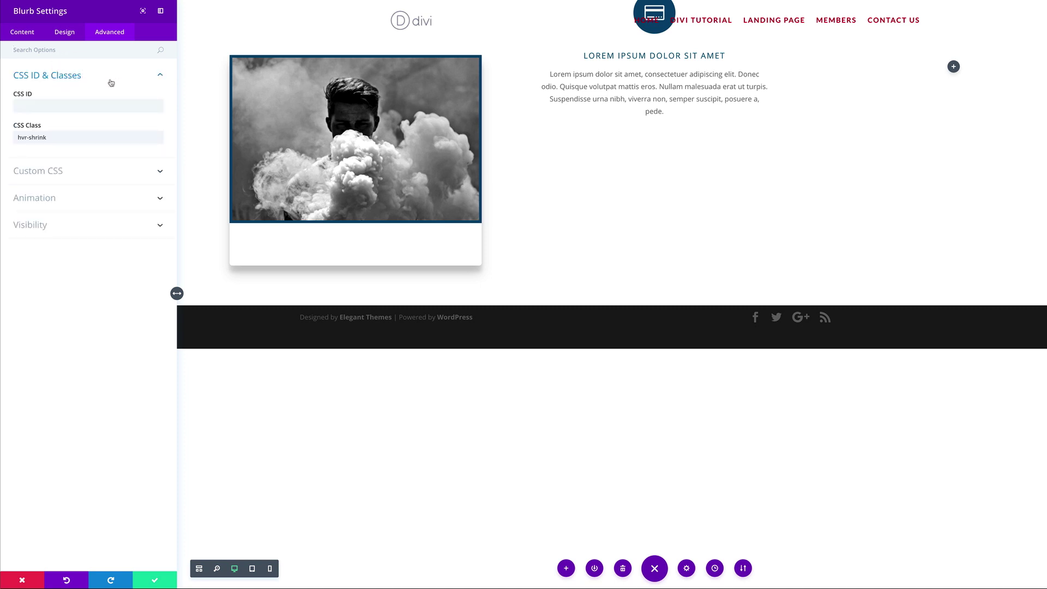
{"action": "left_click", "coordinate": [57, 105]}
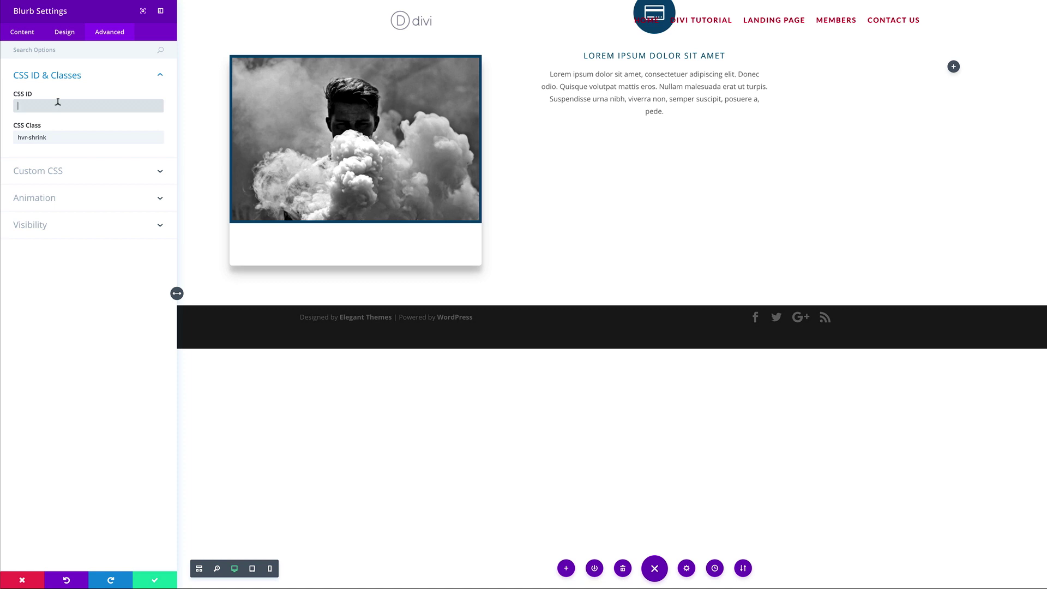
{"action": "type", "text": "center"}
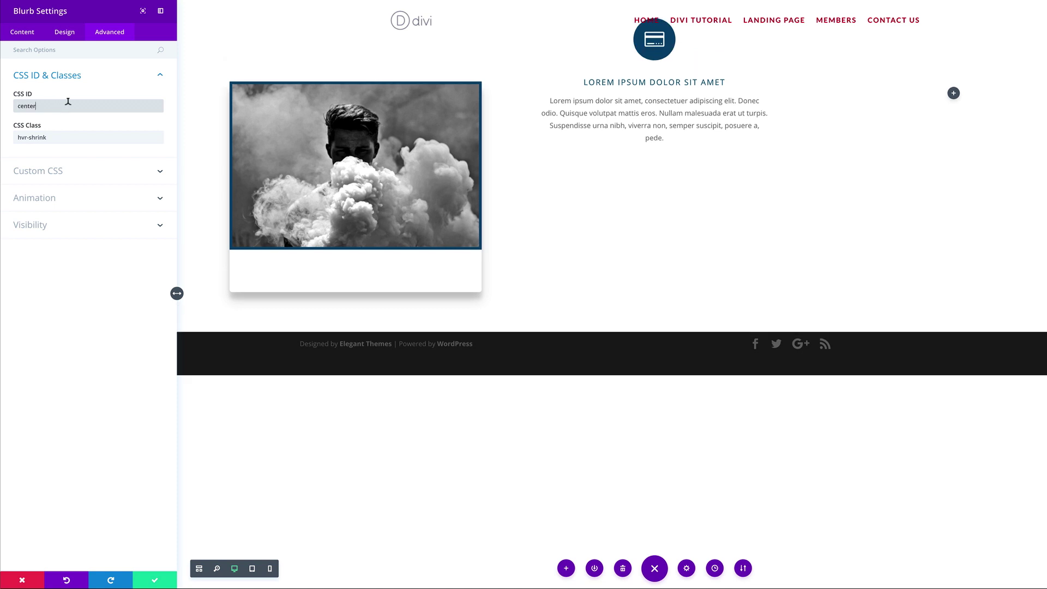
{"action": "left_click", "coordinate": [154, 583]}
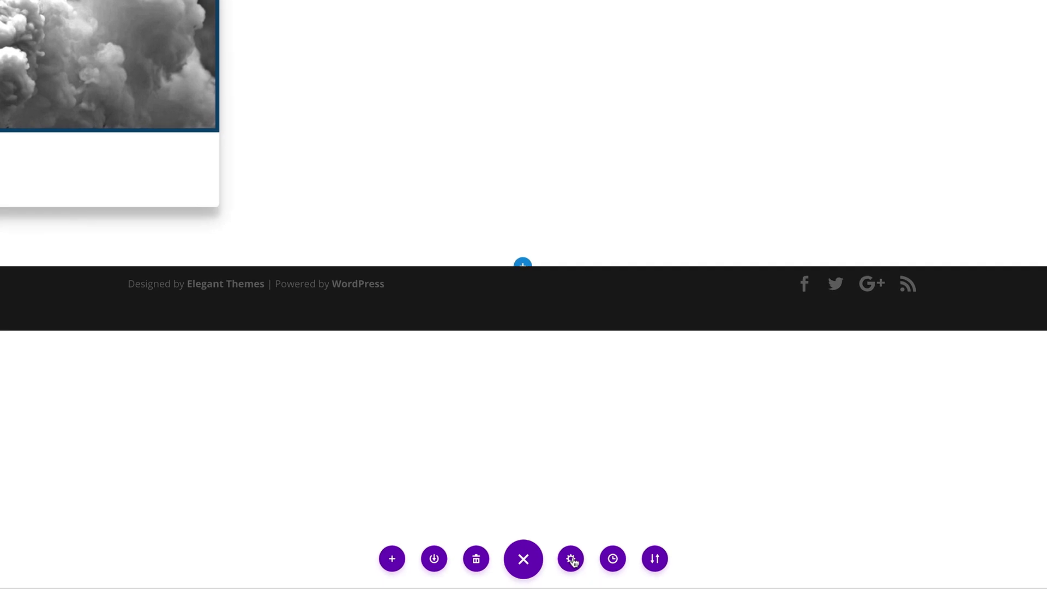
Append the #center.et_pb_blurb h4 underline-from-center hover blocks to the page Custom CSS and save.
{"action": "left_click", "coordinate": [572, 559]}
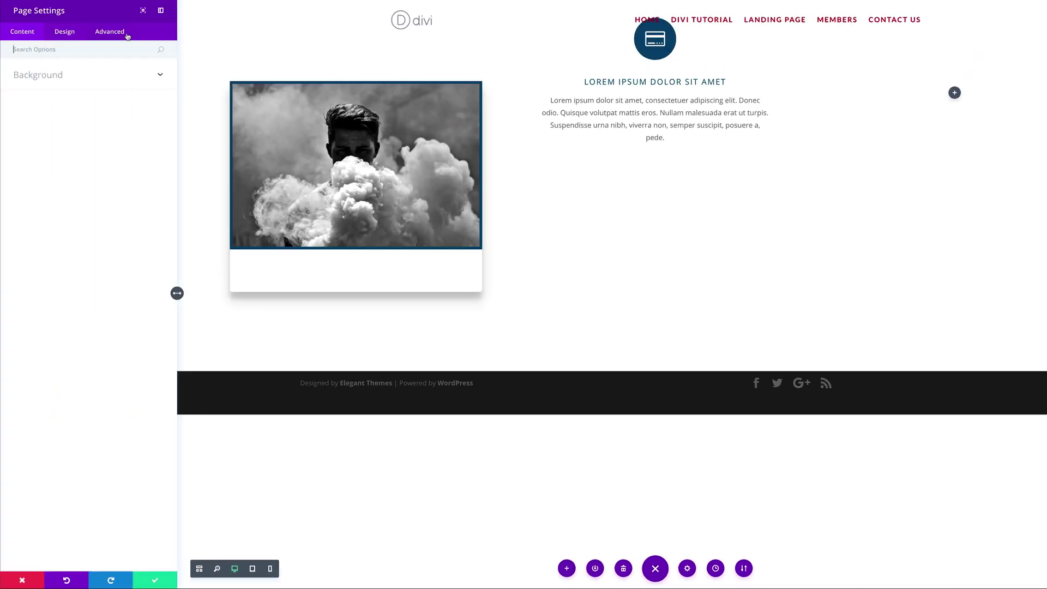
{"action": "left_click", "coordinate": [112, 32]}
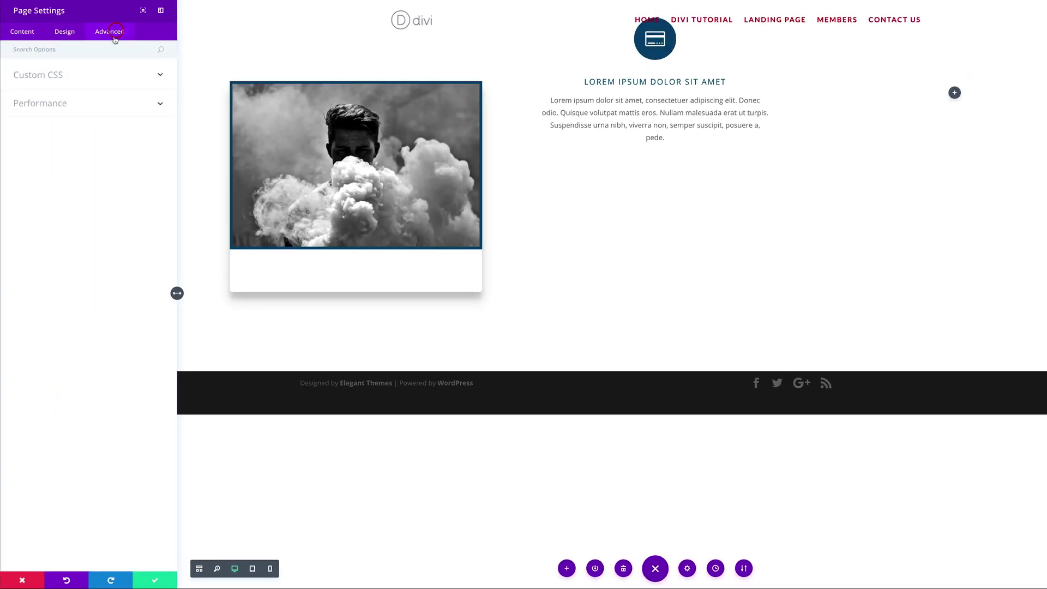
{"action": "left_click", "coordinate": [141, 76]}
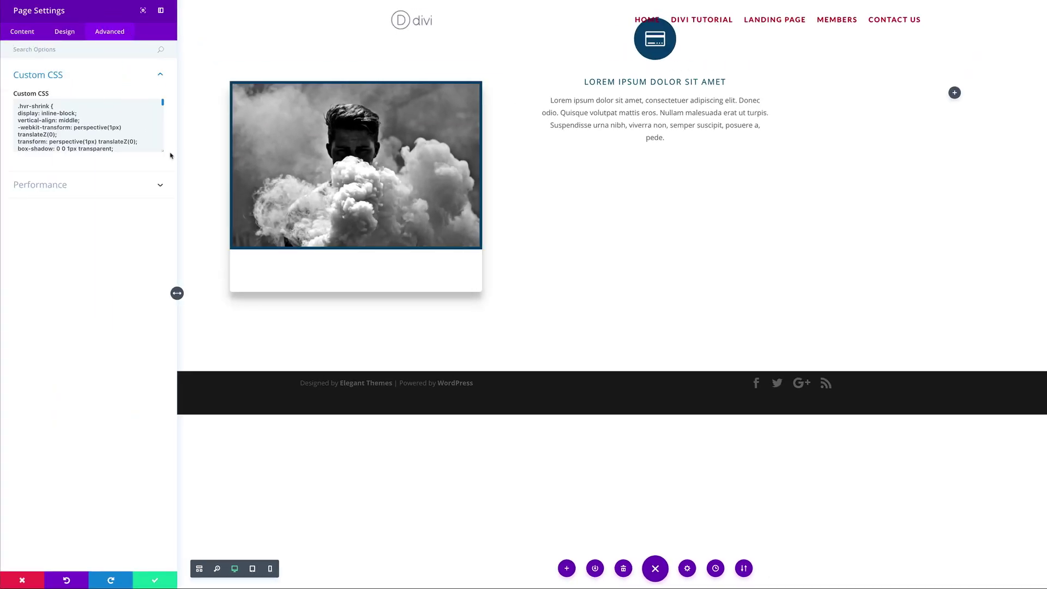
{"action": "left_click_drag", "start_coordinate": [163, 155], "coordinate": [131, 479]}
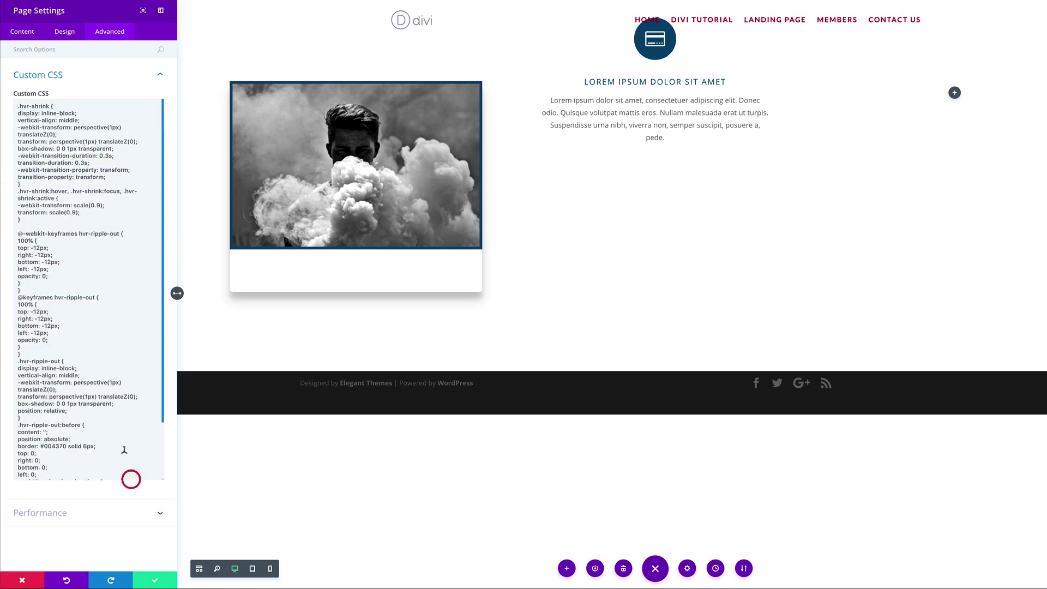
{"action": "left_click", "coordinate": [103, 337]}
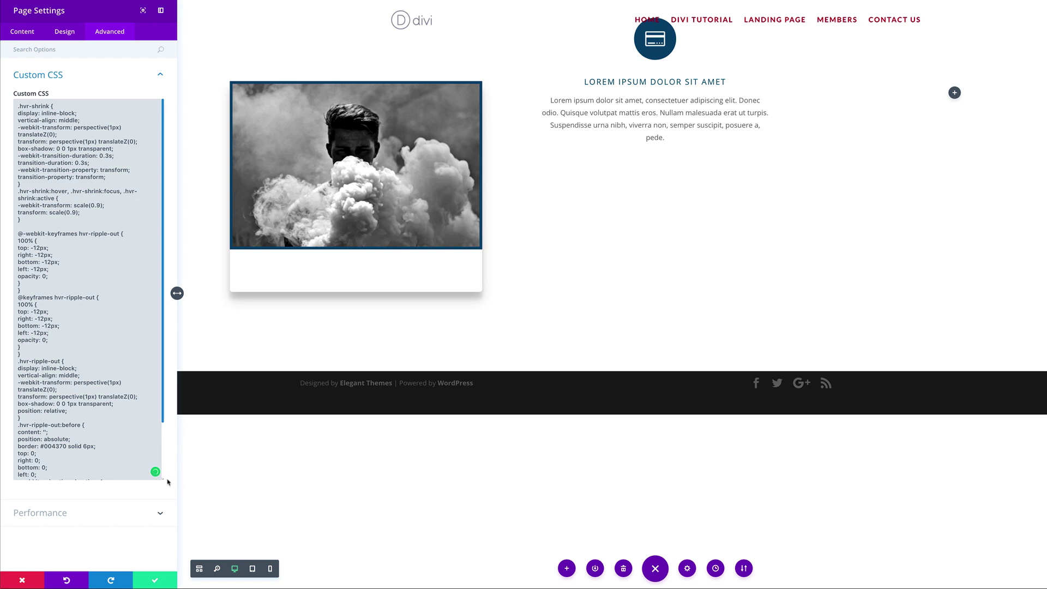
{"action": "left_click_drag", "start_coordinate": [163, 483], "coordinate": [170, 560]}
{"action": "type", "text": "#center.et_pb_blurb_0.et_pb_blurb h4 { -webkit-transform: perspective(1px) translateZ(0); transform: perspective(1px) translateZ(0); box-shadow: 0 0 1px transparent; position: relative; overflow: hidden; } #center.et_pb_blurb_0.et_pb_blurb h4:before { content: \"\"; position: absolute; z-index: -1; left: 50%; right: 50%; bottom: 0; background: #004370; height: 4px; -webkit-transition-property: left, right; transition-property: left, right; -webkit-transition-duration: 0.3s; transition-duration: 0.3s; -webkit-transition-timing-function: ease-out; transition-timing-function: ease-out; } #center.et_pb_blurb h4:hover:before, #center.et_pb_blurb_0.et_pb_blurb h4:focus:before, #center.et_pb_blurb_0.et_pb_blurb h4:active:before { left: 0; right: 0; }"}
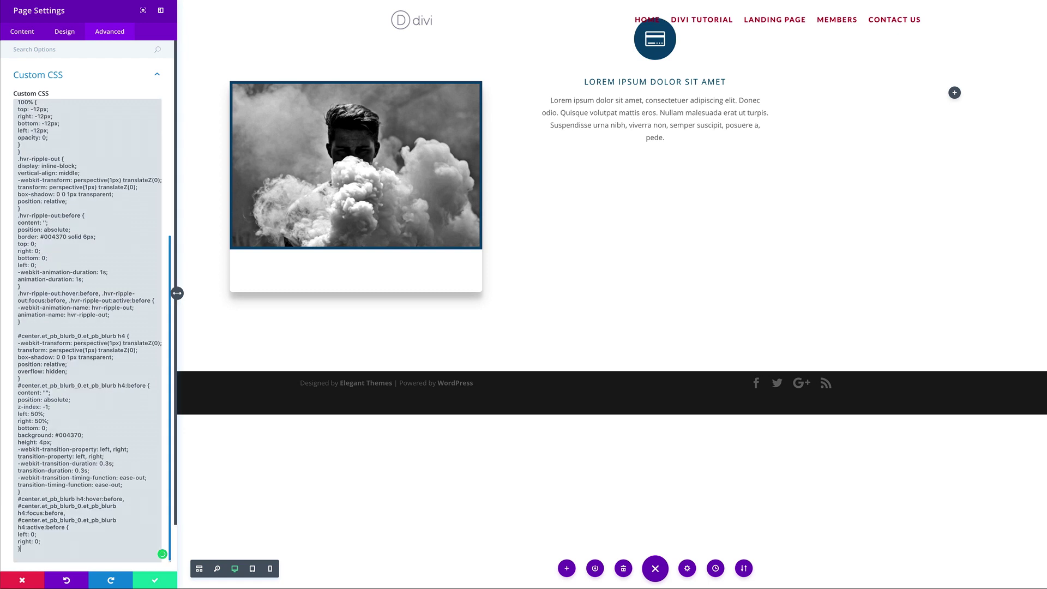
{"action": "key", "text": "ctrl+v"}
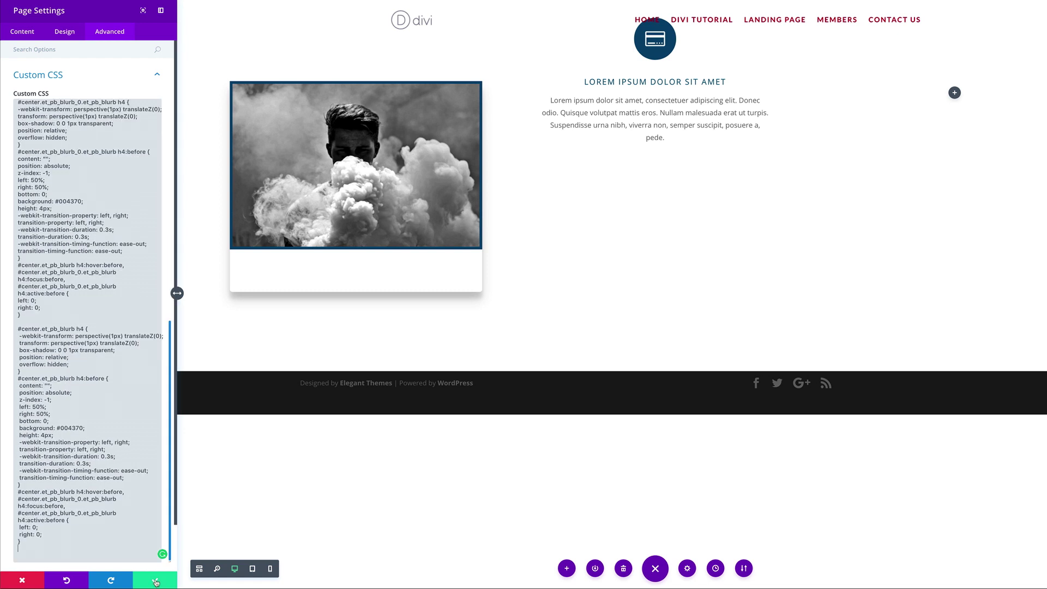
{"action": "left_click", "coordinate": [155, 582]}
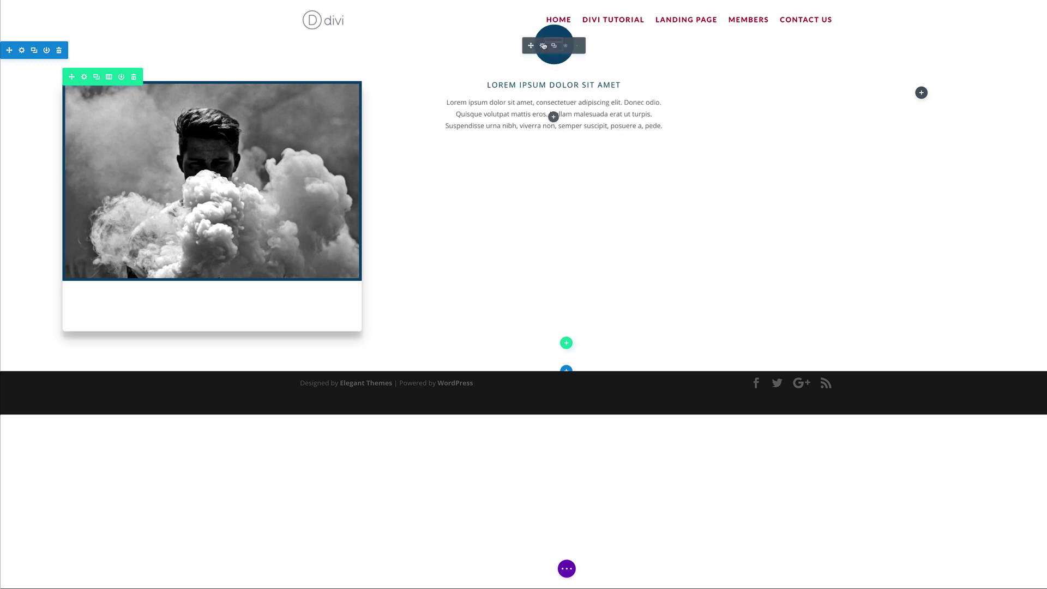
Drag the blurb into the left column beneath the smoke-portrait image so its icon overlaps it.
{"action": "left_click_drag", "start_coordinate": [533, 47], "coordinate": [324, 292]}
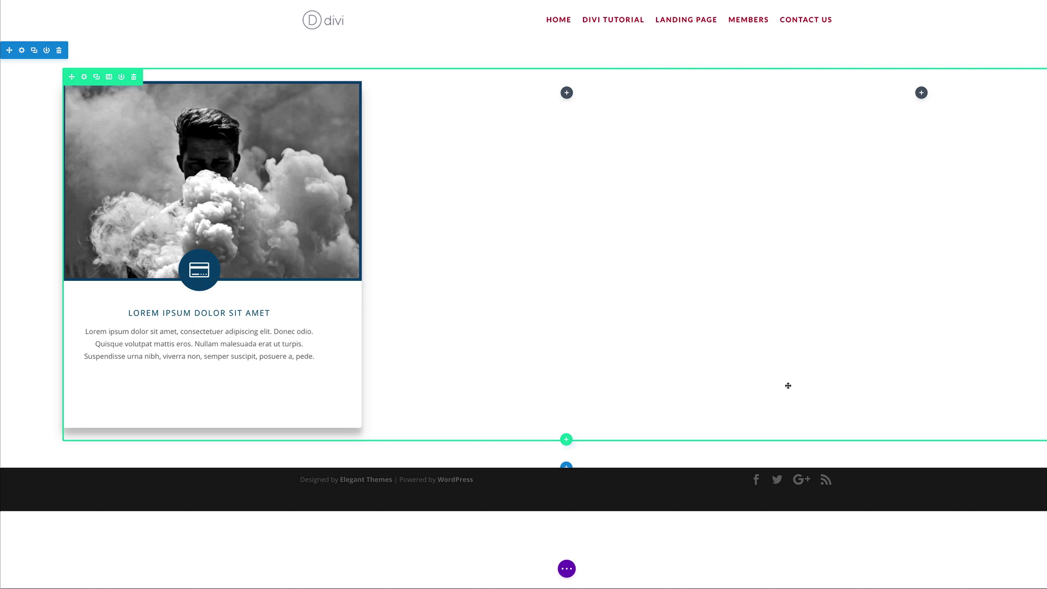
Exit the Visual Builder to view the live page with the image-and-blurb card.
{"action": "mouse_move", "coordinate": [170, 15]}
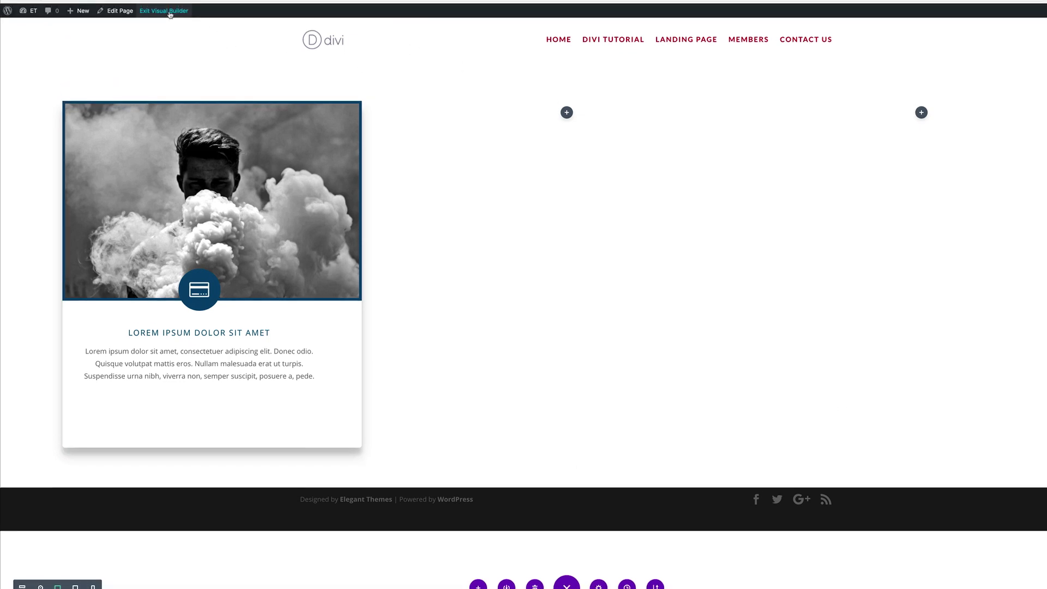
{"action": "left_click", "coordinate": [170, 42]}
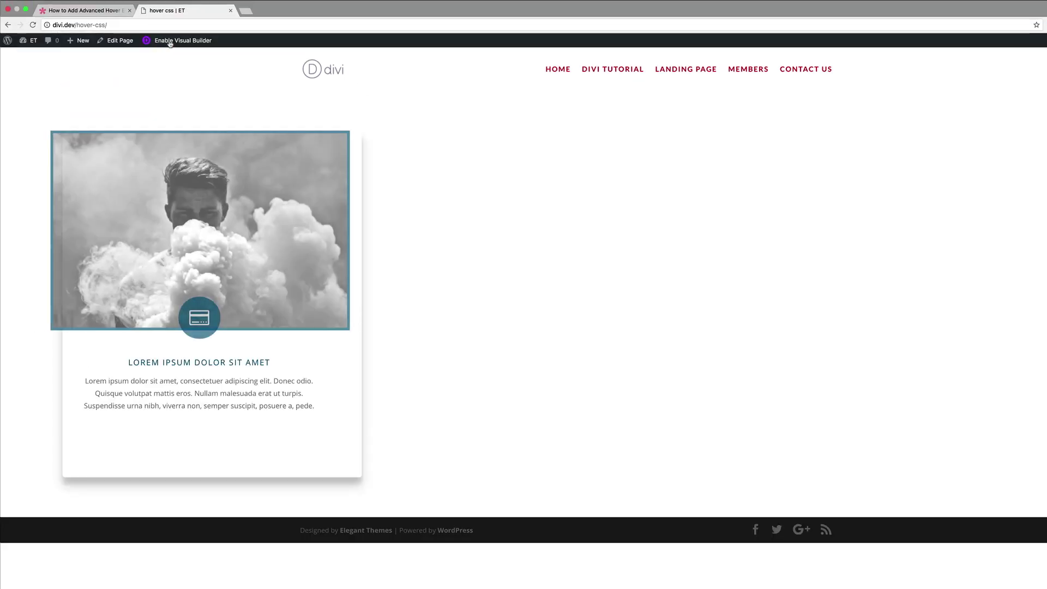